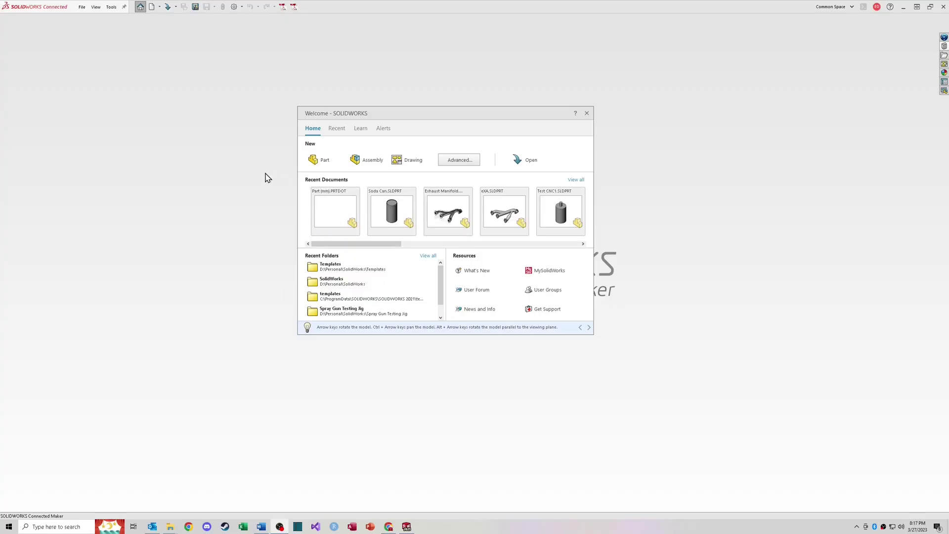
- Create a new part from the Part template and bring up the Sketch tools
left_click(152, 7)
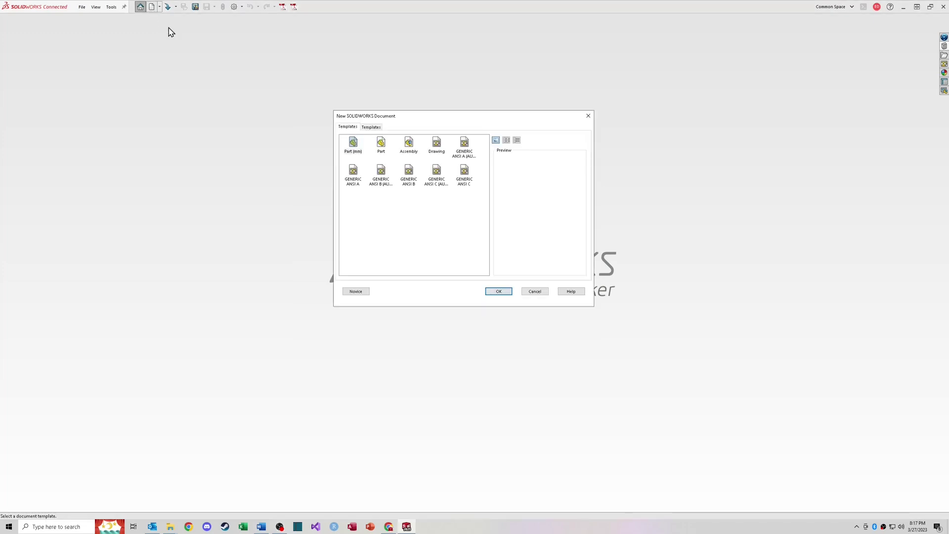
left_click(381, 145)
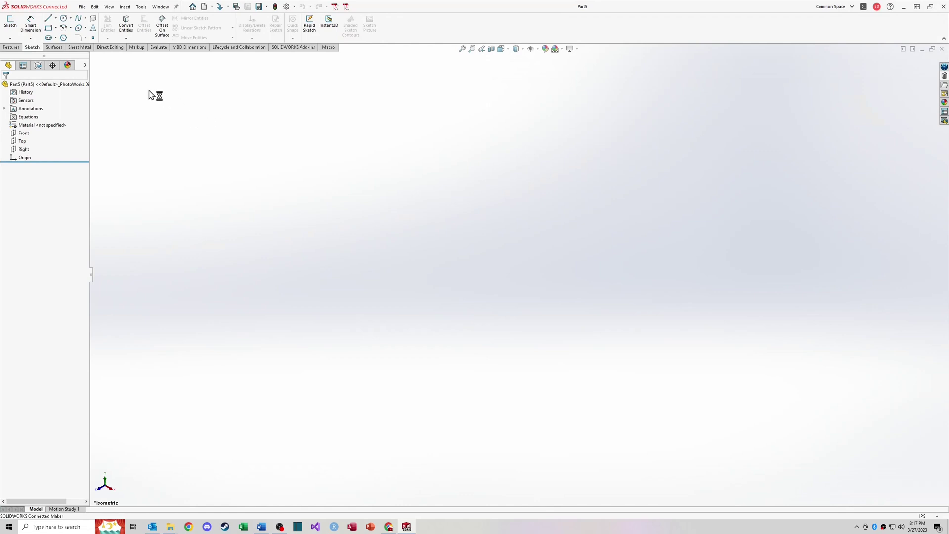
left_click(19, 50)
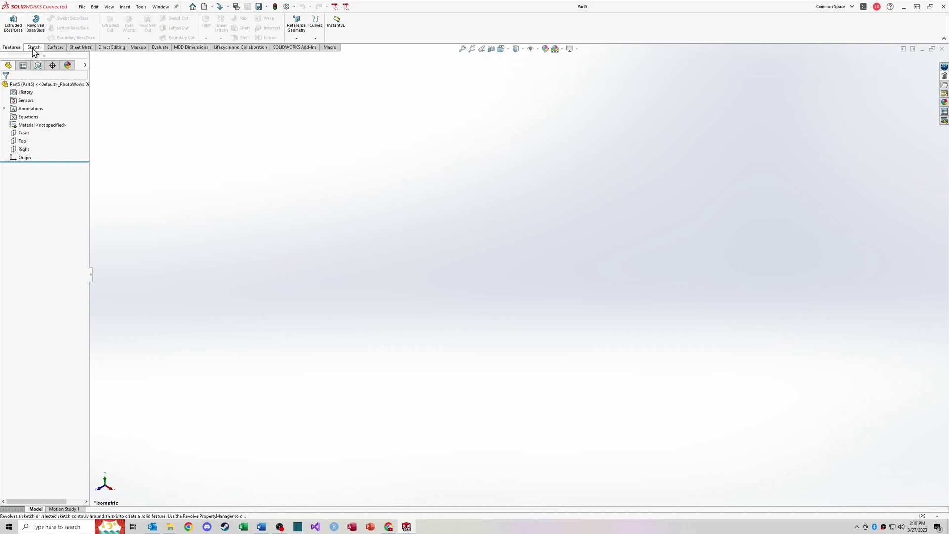
left_click(33, 47)
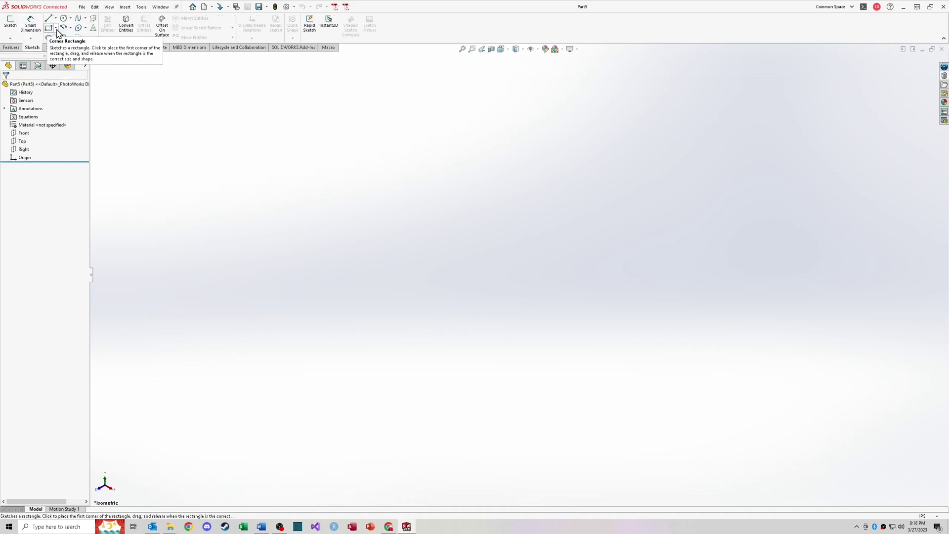
left_click(15, 48)
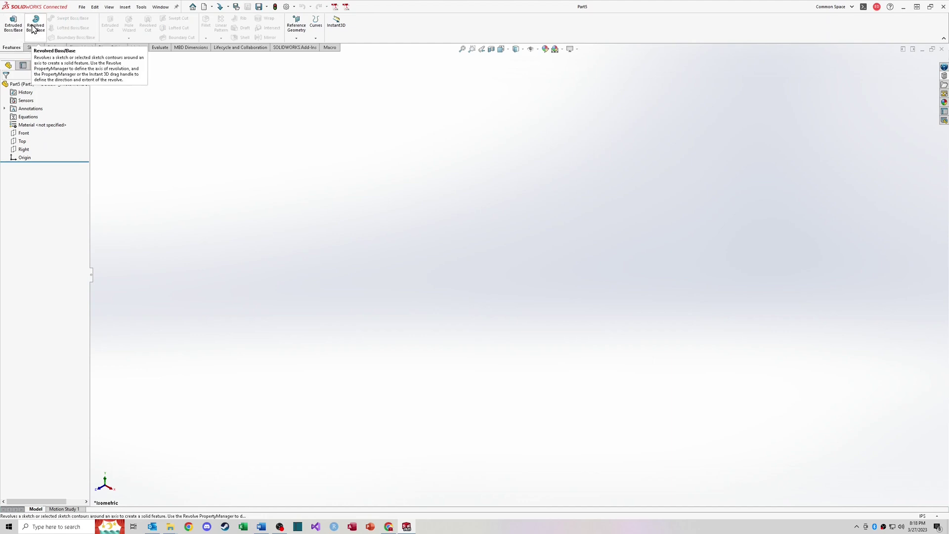
left_click(32, 47)
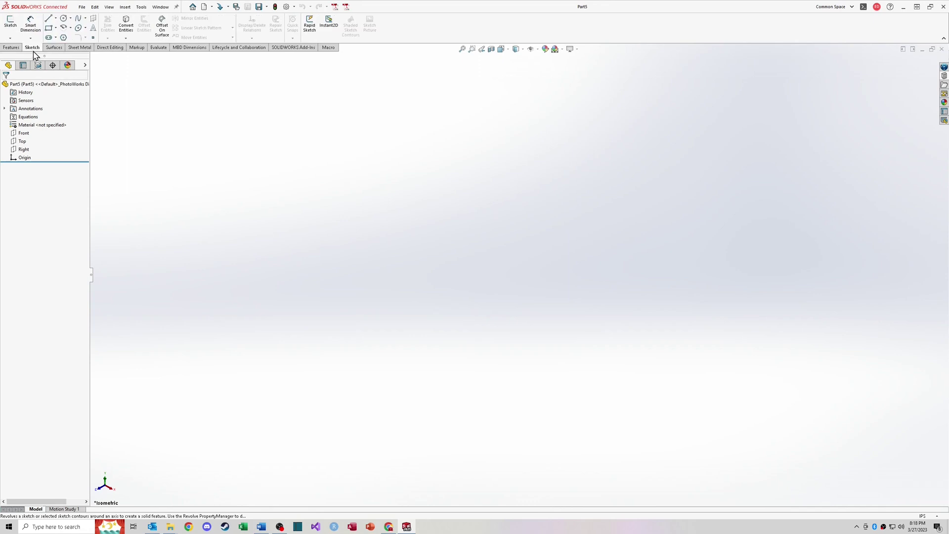
- Start a sketch on the Top plane and draw a circle centred on the origin
left_click(11, 25)
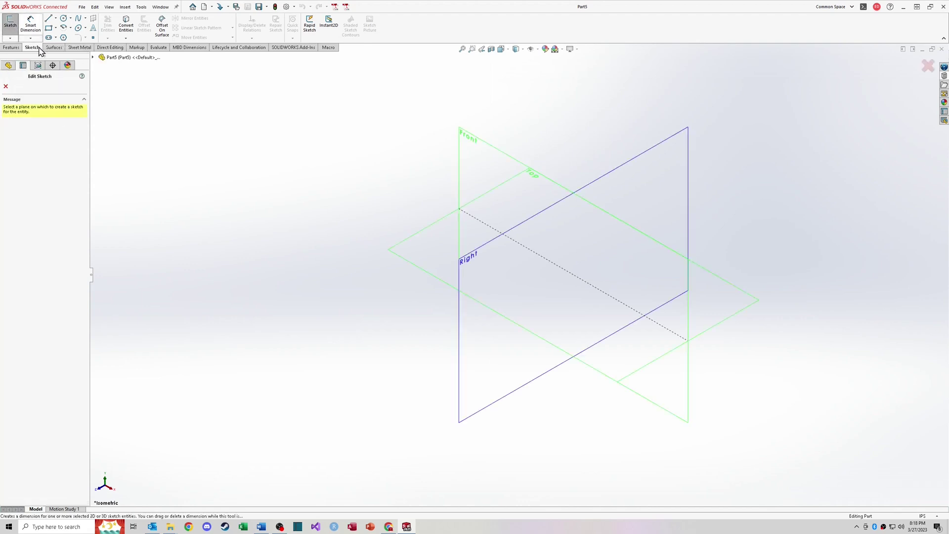
left_click(423, 240)
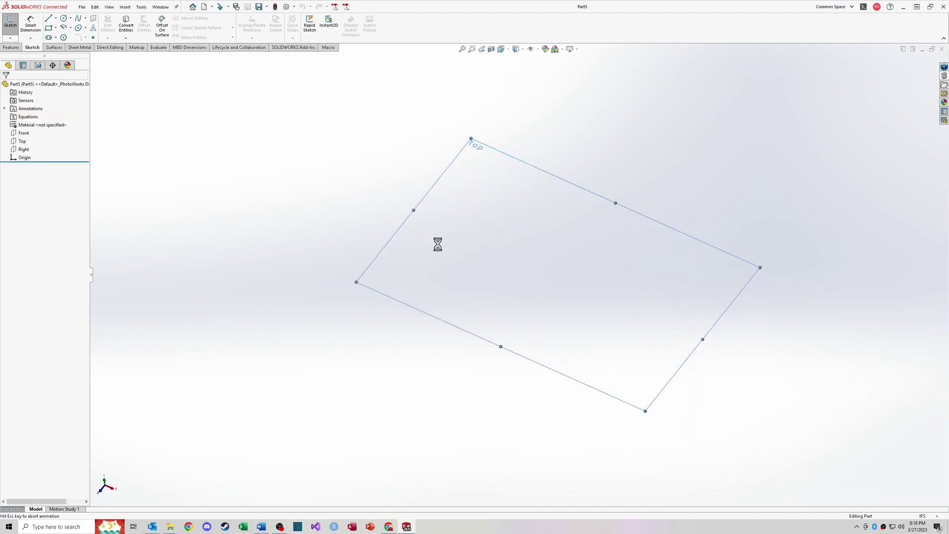
left_click(64, 18)
left_click(518, 274)
left_click(585, 302)
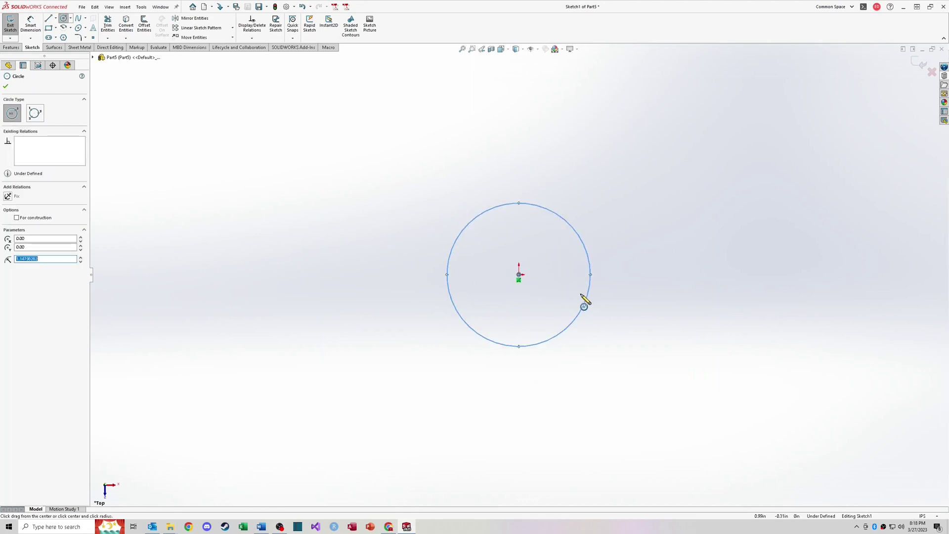
- Dimension the circle's diameter to 1.00 and close the sketch
right_click_drag(667, 342, 673, 316)
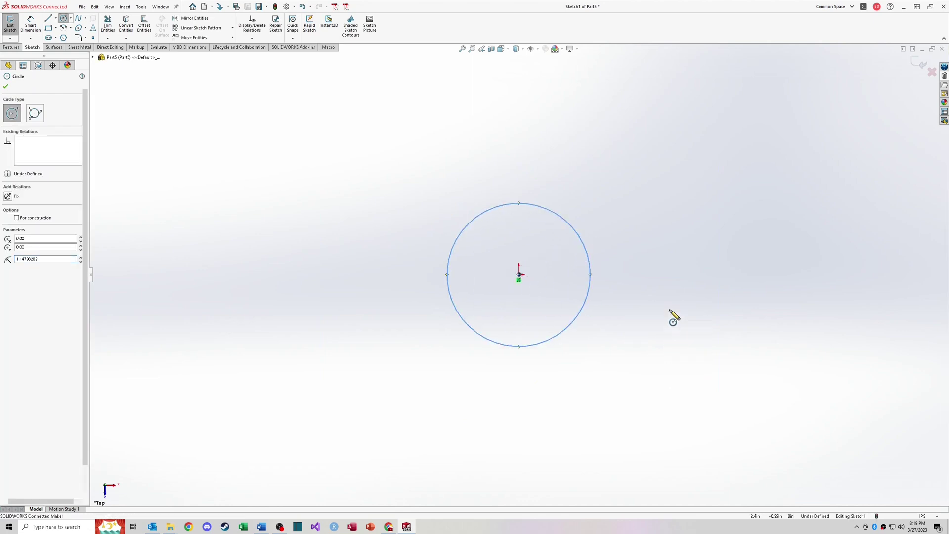
left_click(573, 231)
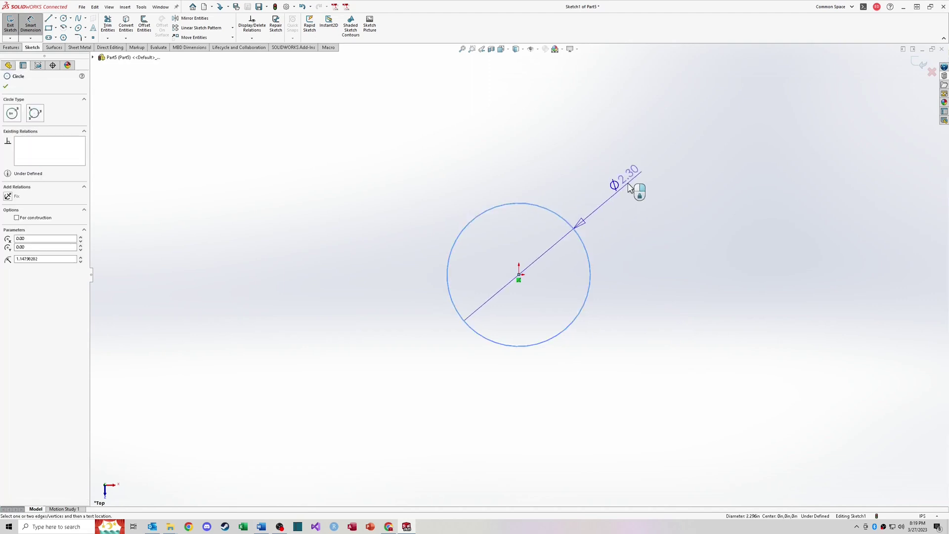
left_click(629, 187)
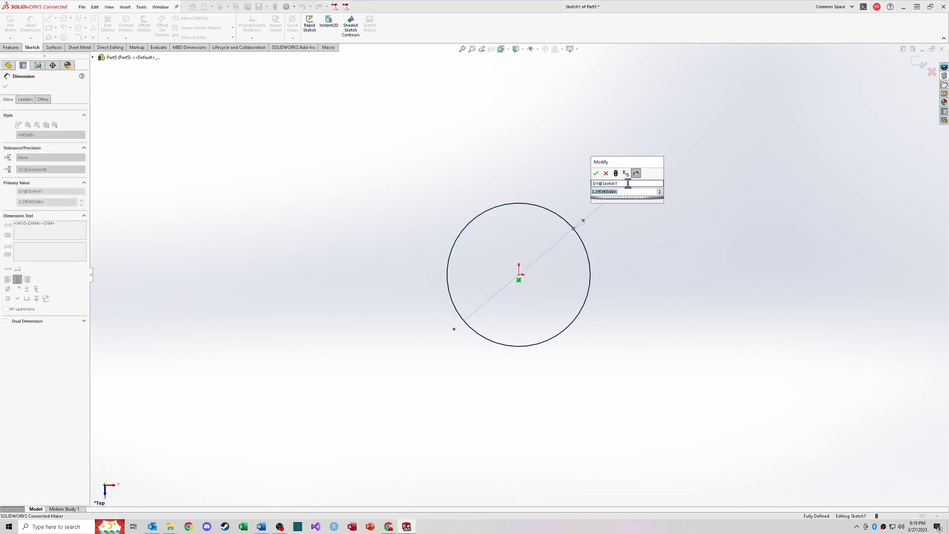
type("1")
key("Return")
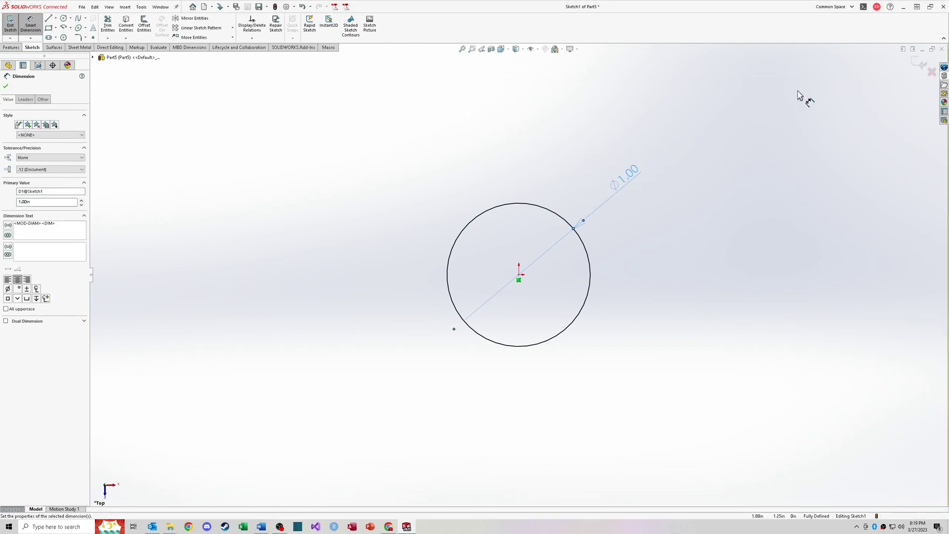
left_click(921, 63)
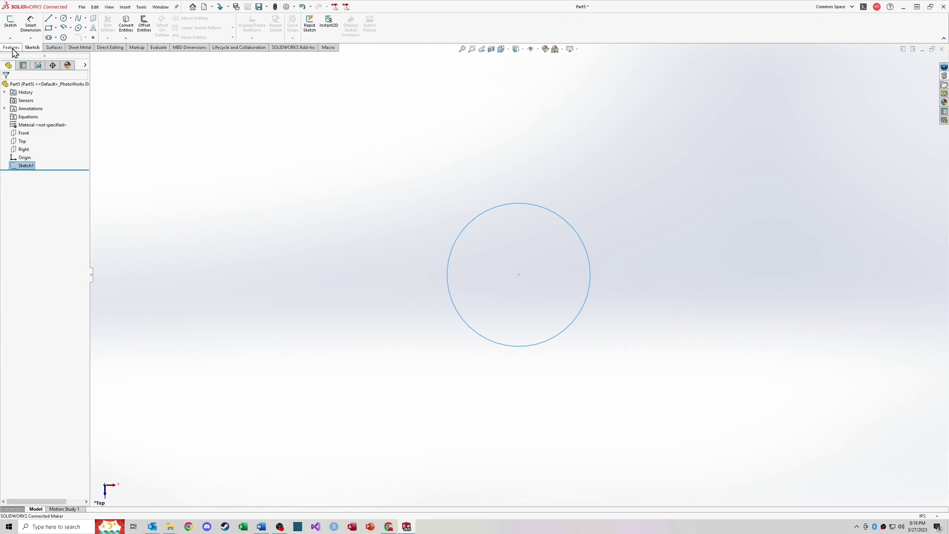
- Extrude the circle sketch blind 3.00 in into the solid cylinder Boss-Extrude1
left_click(11, 47)
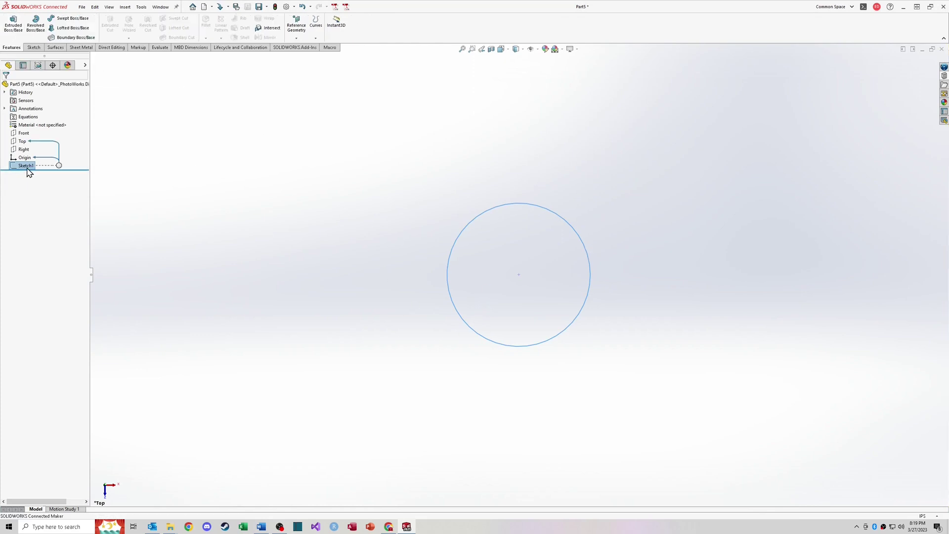
left_click(15, 30)
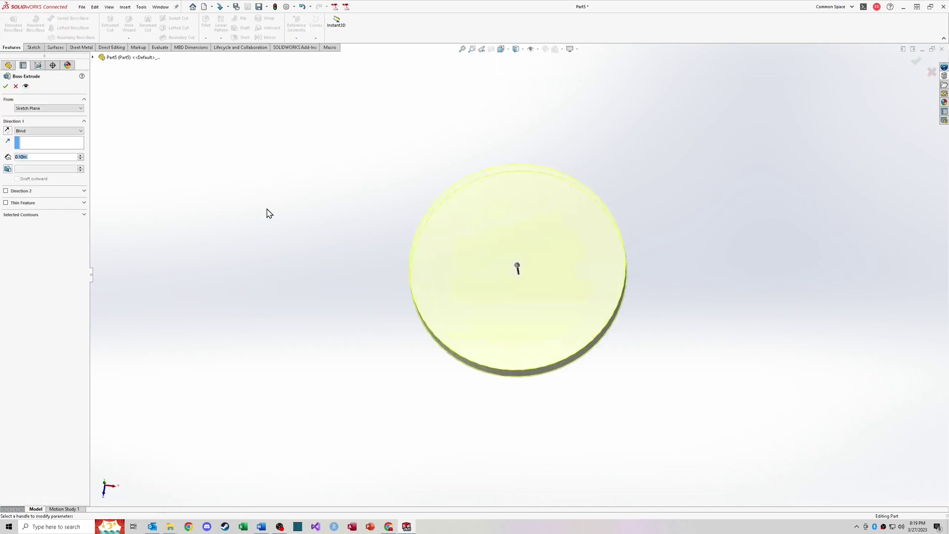
left_click(40, 157)
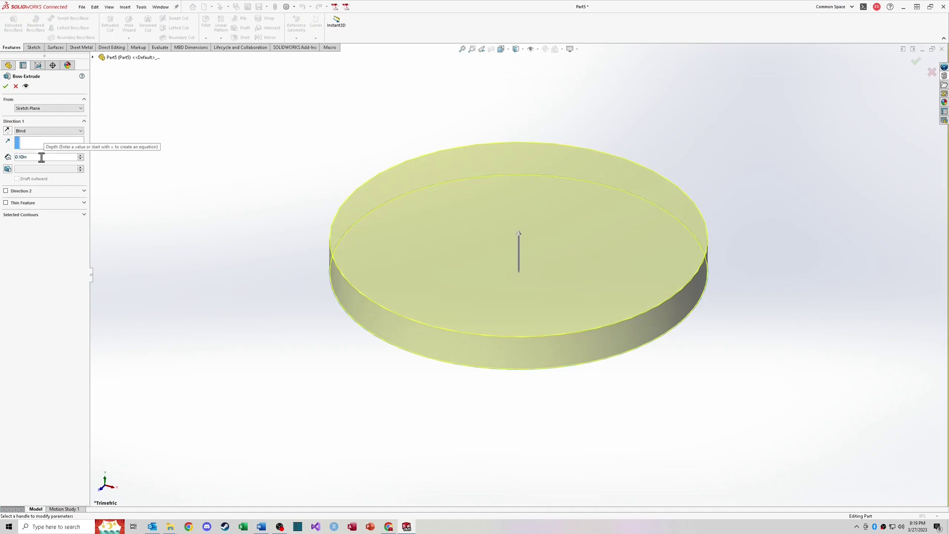
double_click(42, 157)
type("3")
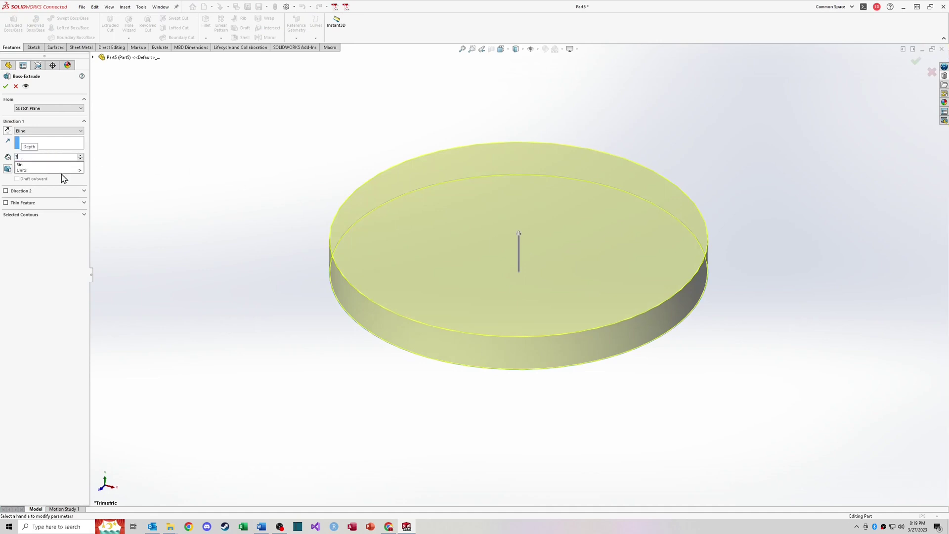
key("Return")
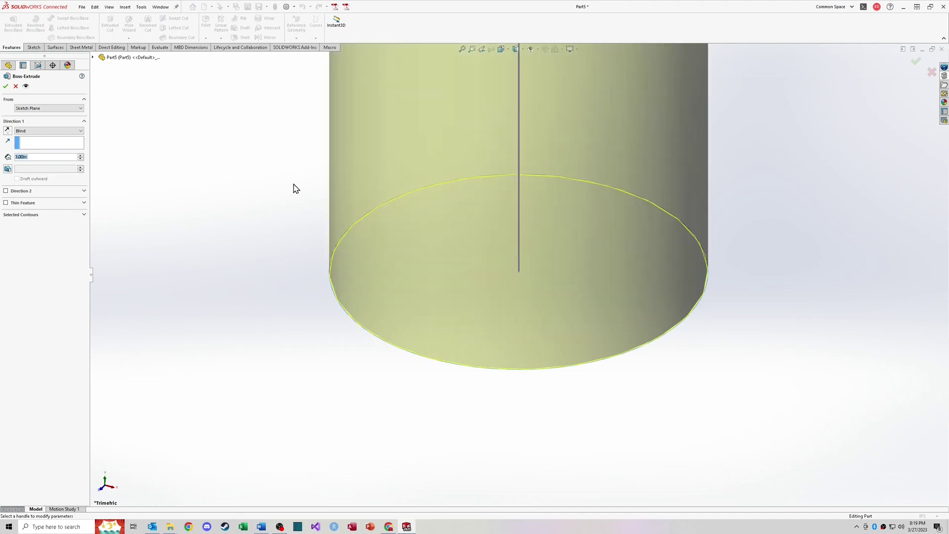
scroll(447, 210, "down", 5)
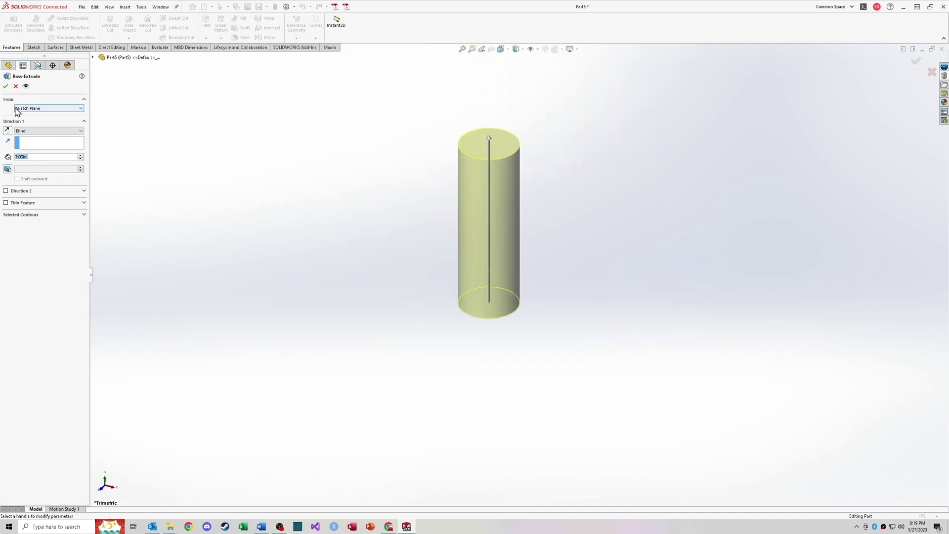
left_click(6, 86)
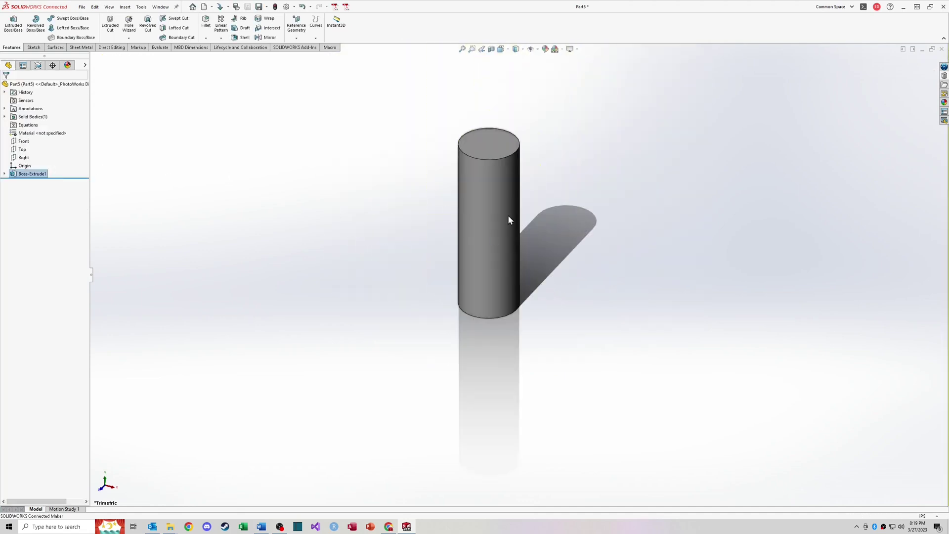
scroll(573, 210, "down", 3)
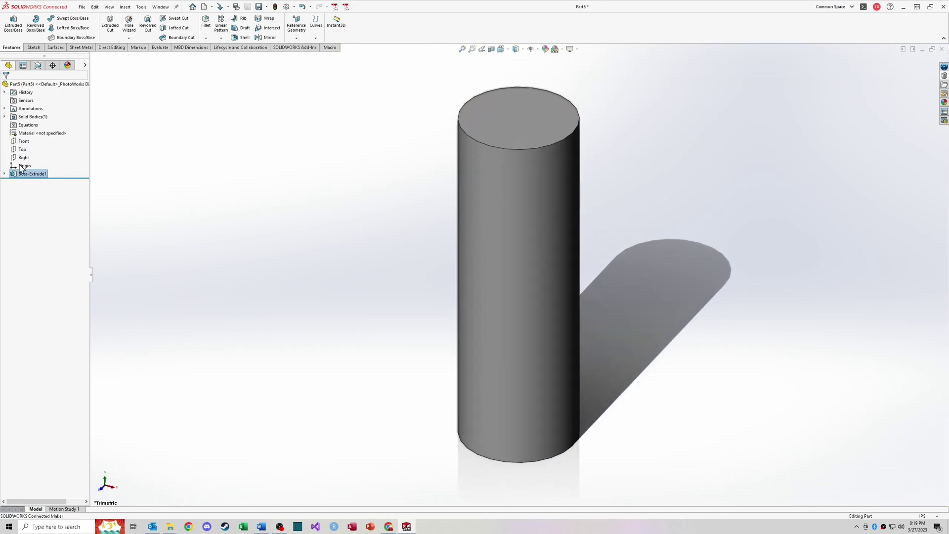
- Reopen Sketch1 under Boss-Extrude1 for editing
left_click(4, 174)
mouse_move(35, 184)
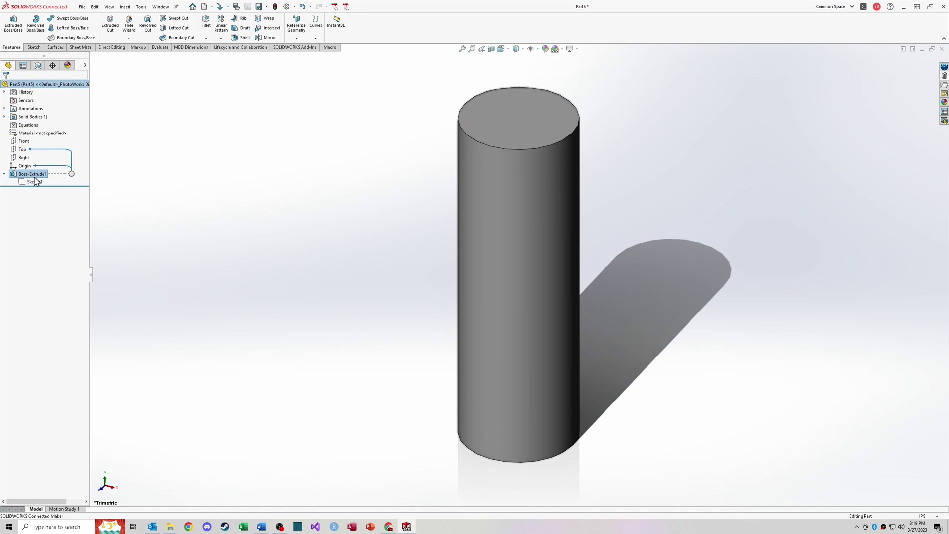
left_click(33, 183)
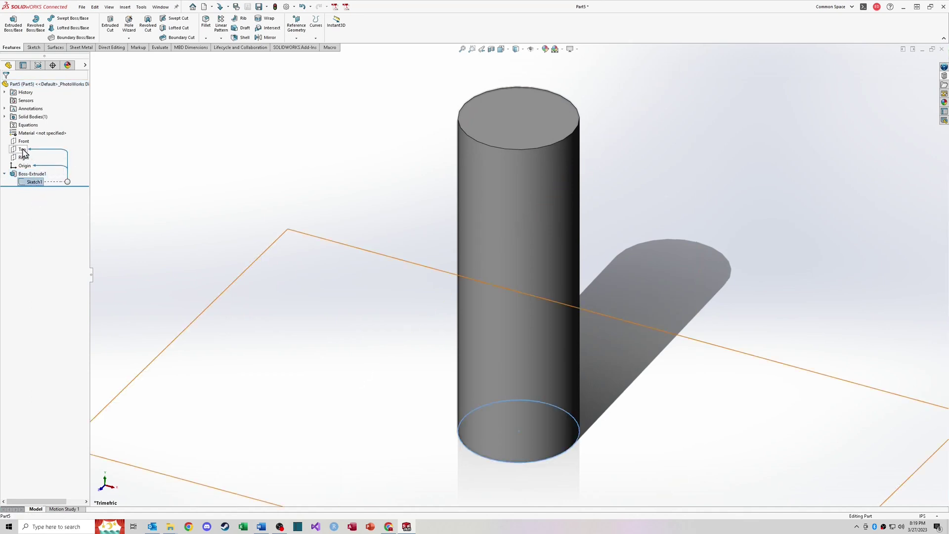
left_click(30, 174)
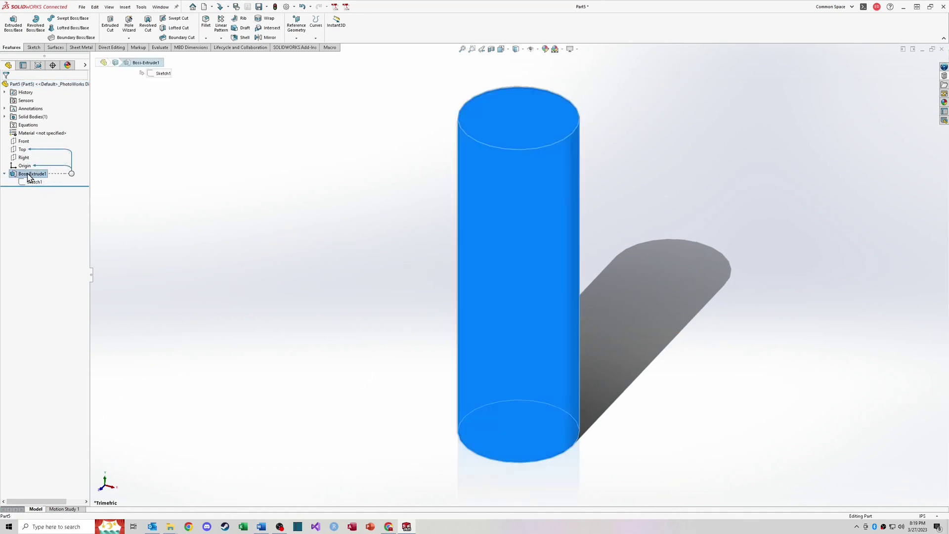
left_click(35, 183)
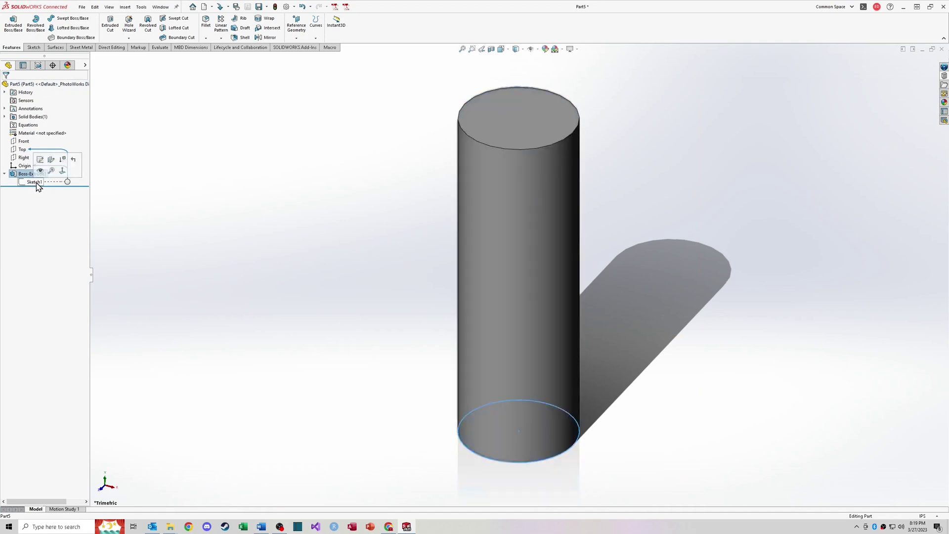
right_click(36, 183)
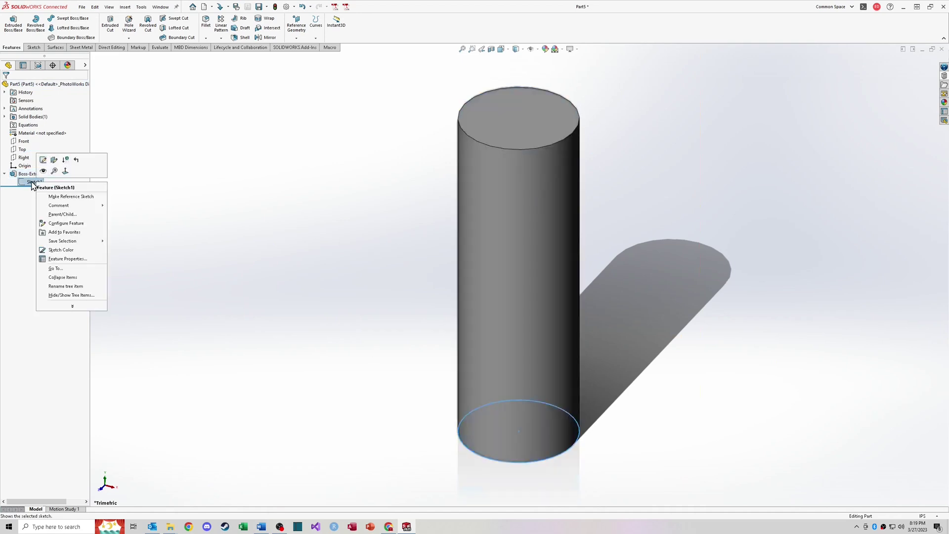
left_click(44, 160)
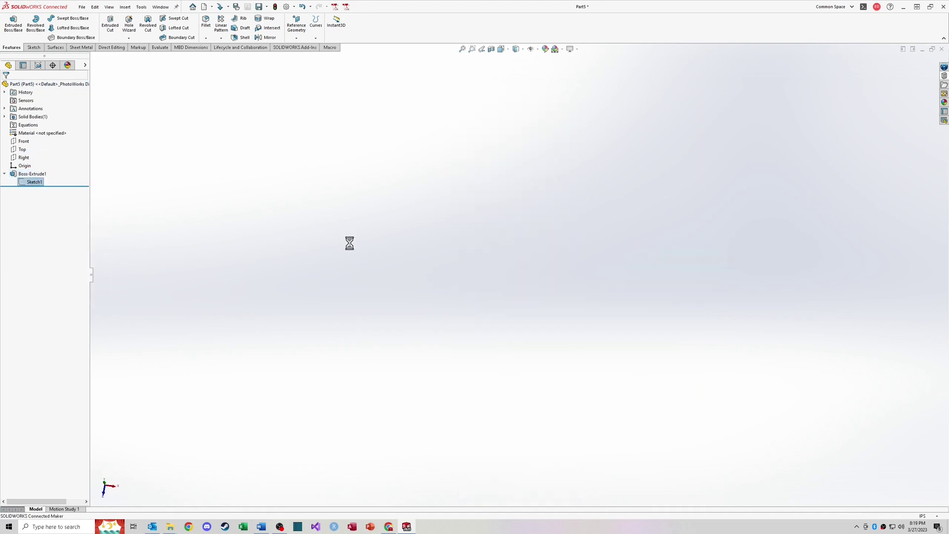
- Change the circle diameter to 3, exit the sketch, and view it isometrically
double_click(557, 232)
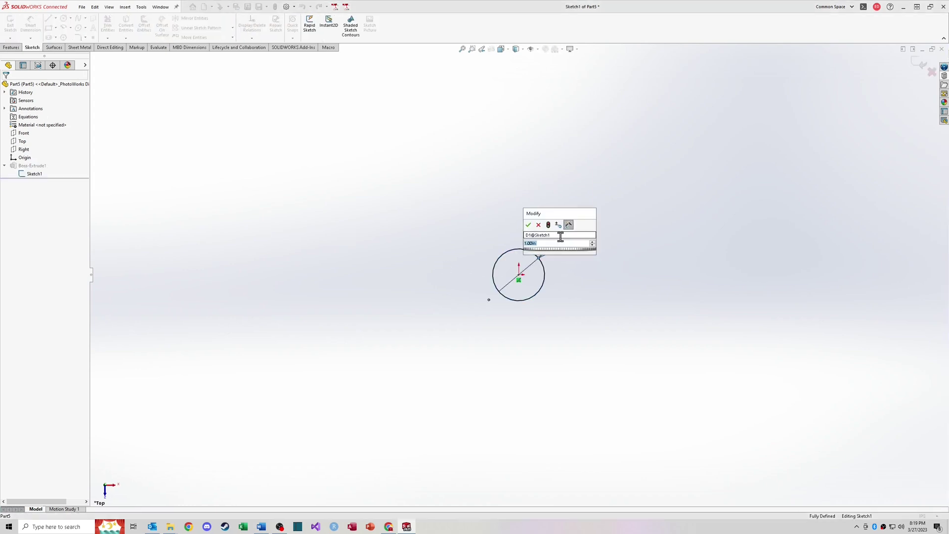
type("3")
key("Return")
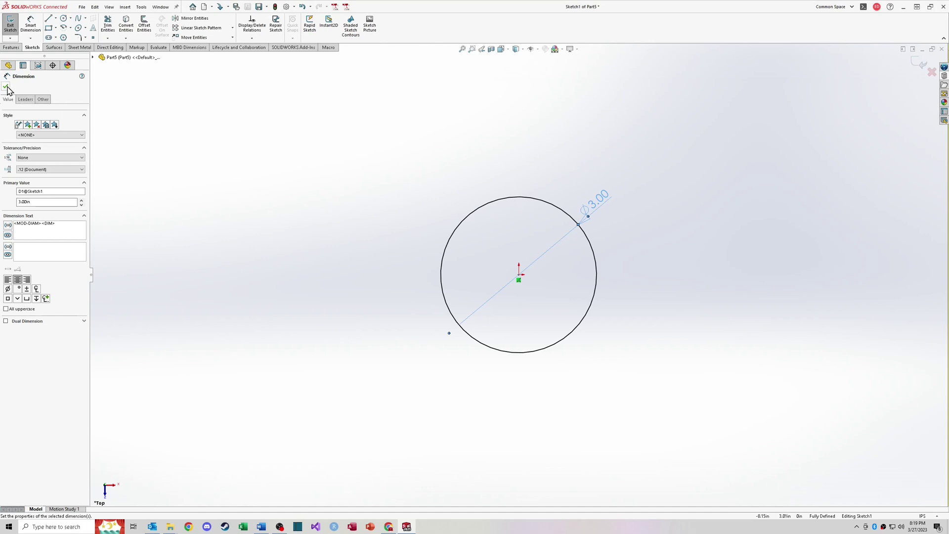
left_click(549, 214)
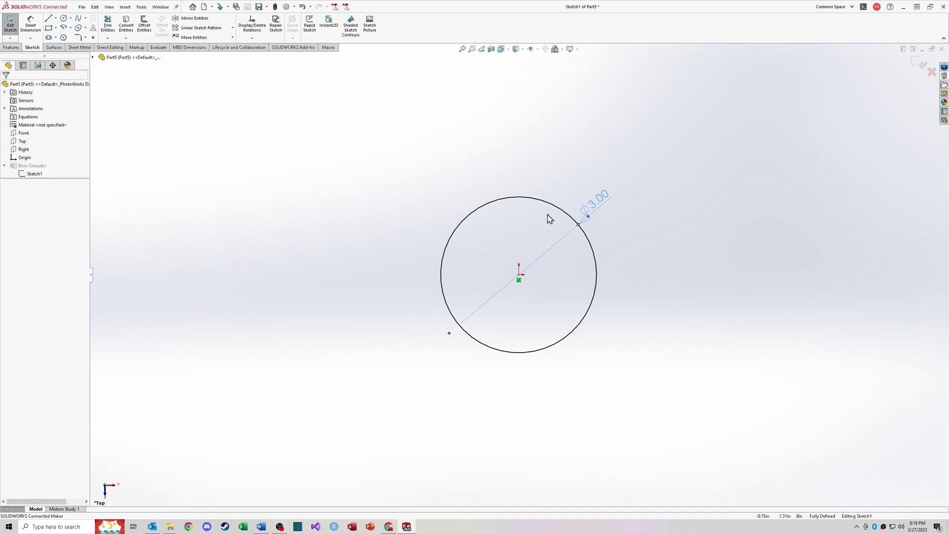
left_click(922, 66)
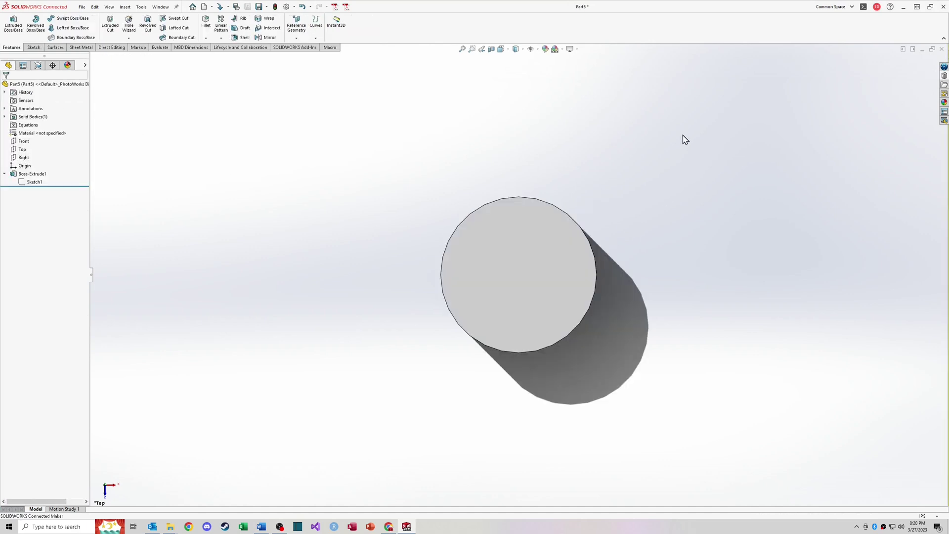
key("ctrl+7")
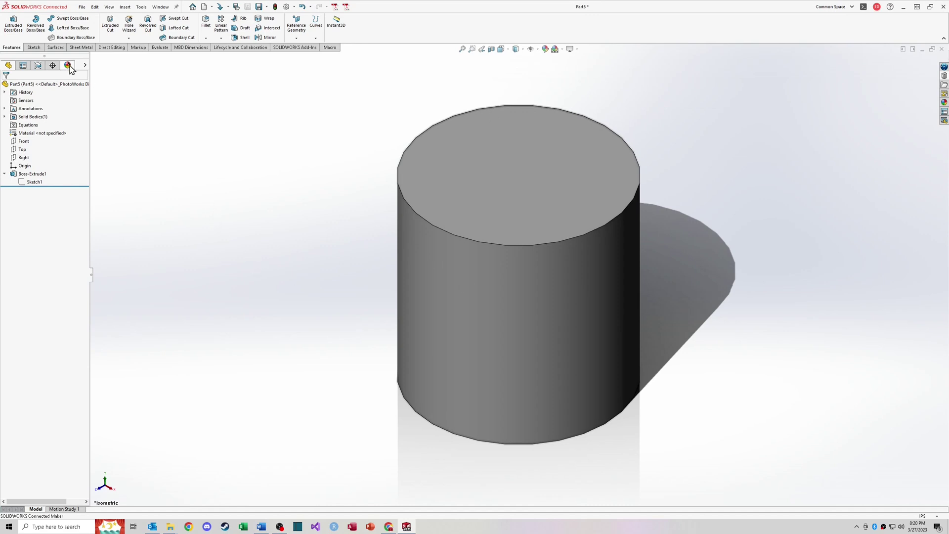
- Delete Boss-Extrude1 together with its absorbed sketch
left_click(33, 48)
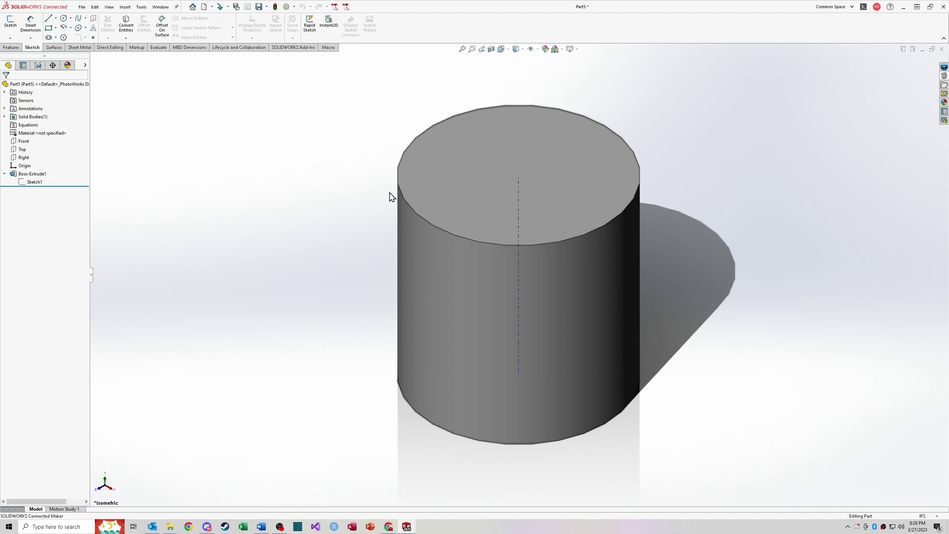
left_click(37, 183)
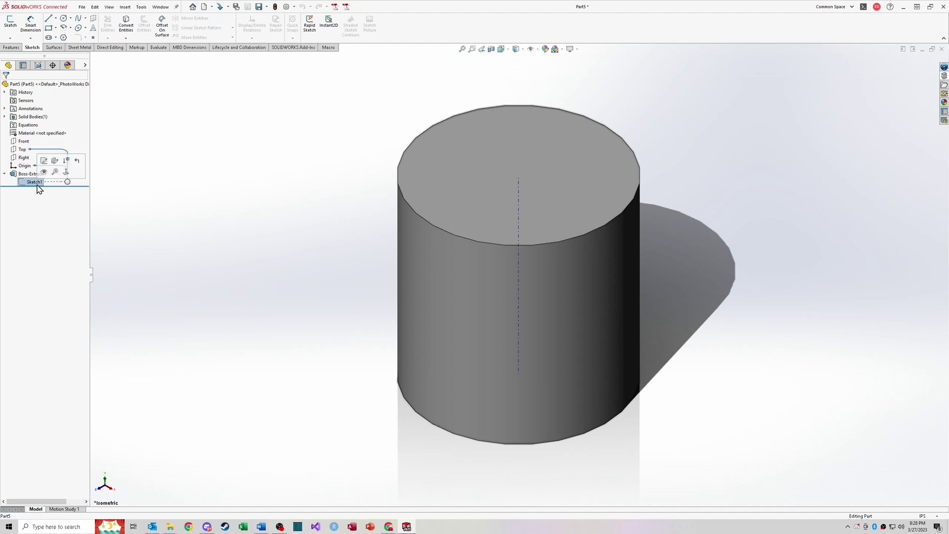
left_click(24, 175)
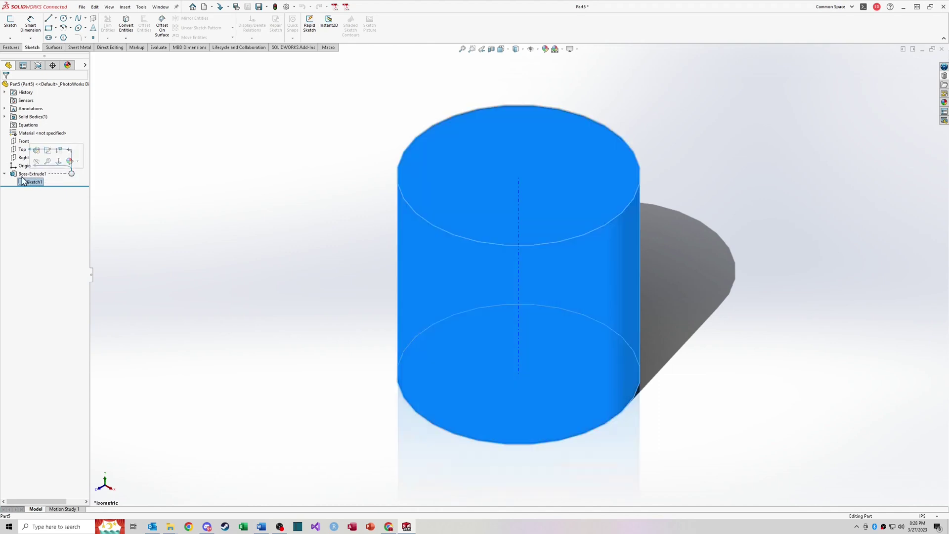
double_click(23, 177)
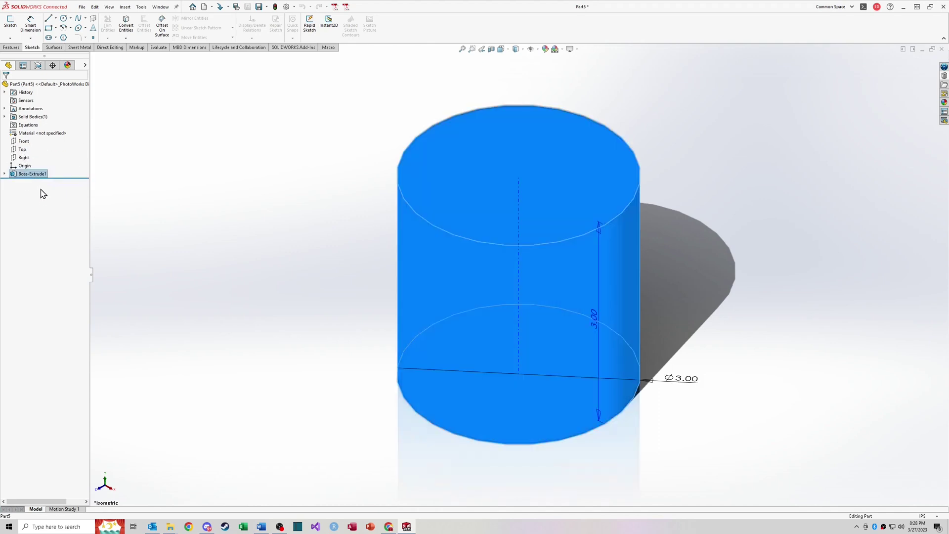
key("Delete")
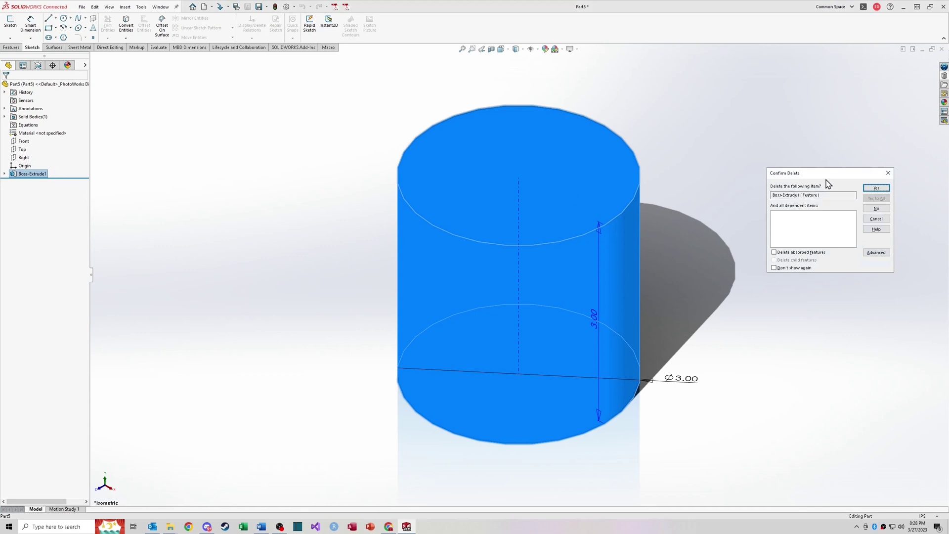
left_click_drag(829, 173, 774, 160)
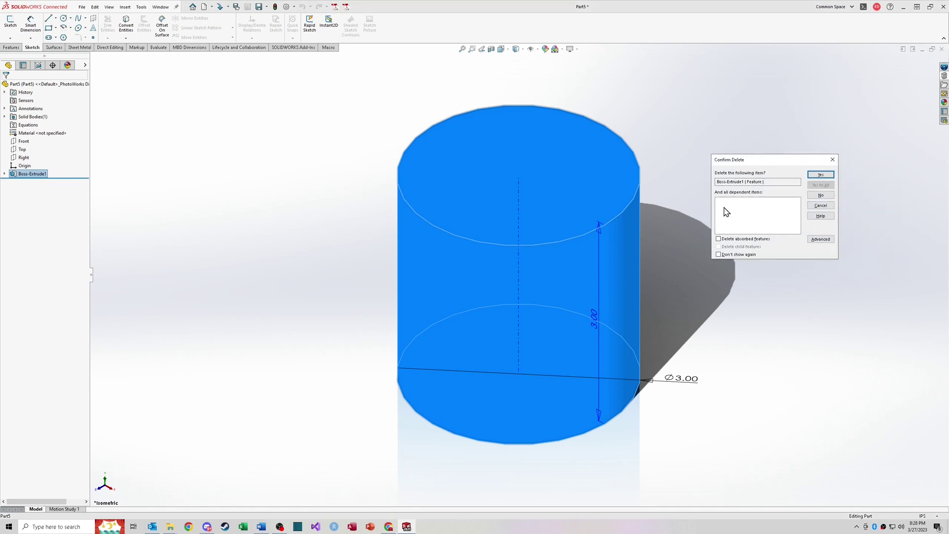
left_click(718, 239)
left_click(821, 176)
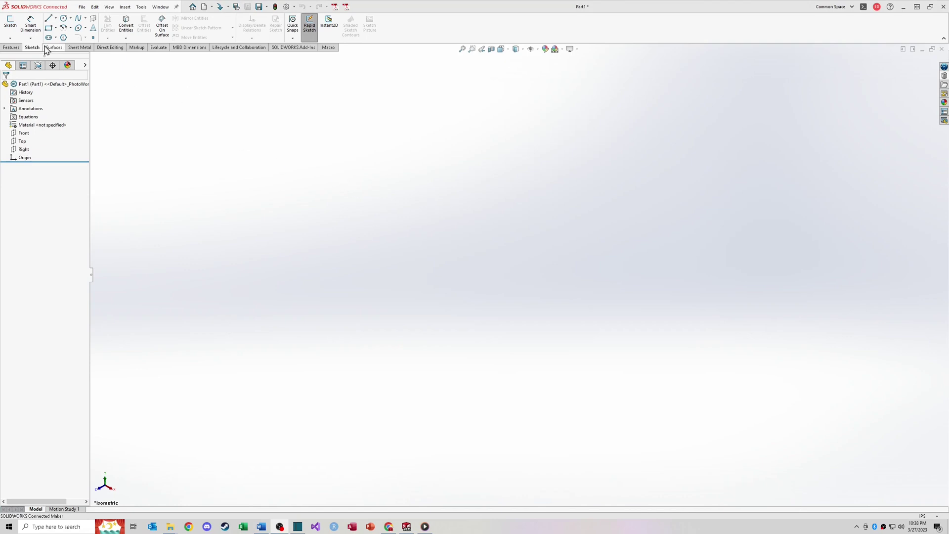
- Start a Top-plane sketch and draw a Z of three connected lines
left_click(11, 24)
left_click(360, 249)
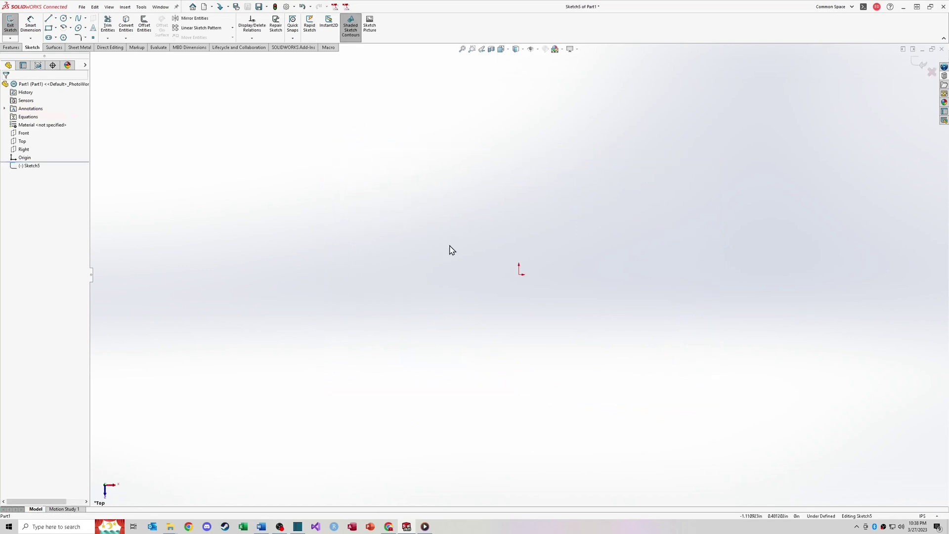
key("l")
left_click(355, 177)
left_click(479, 177)
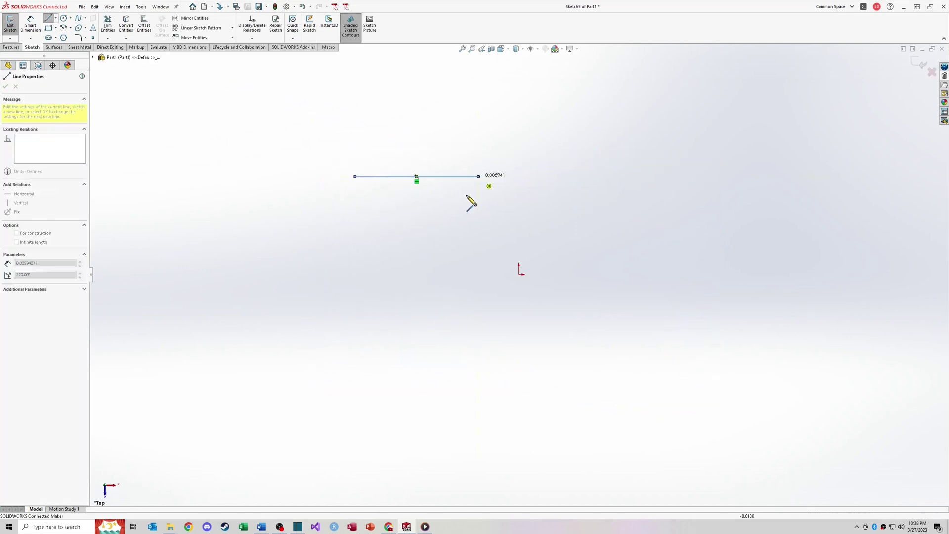
left_click(360, 231)
left_click(478, 228)
key("Escape")
- Draw a separate slanted line below the Z, then select the Z's lines
left_click(393, 315)
left_click(470, 268)
key("Escape")
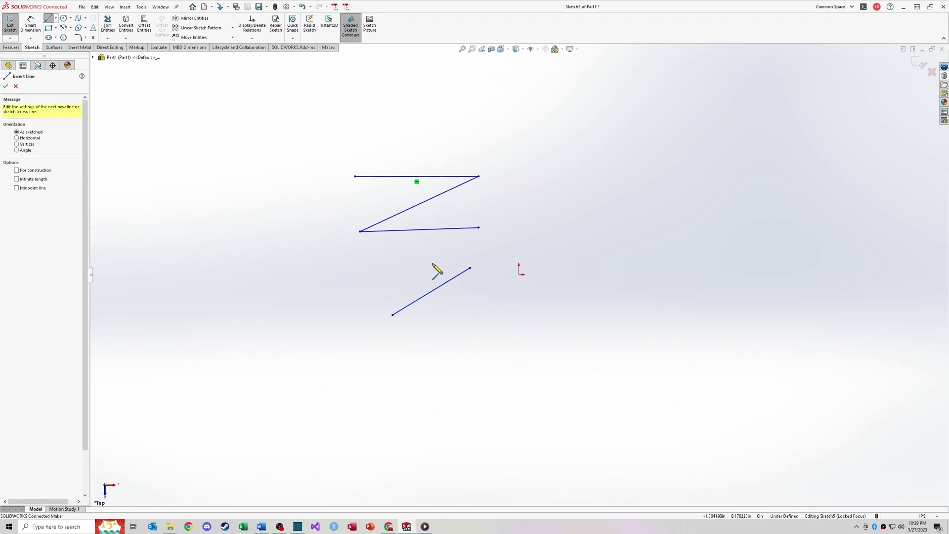
key("Escape")
left_click(445, 177)
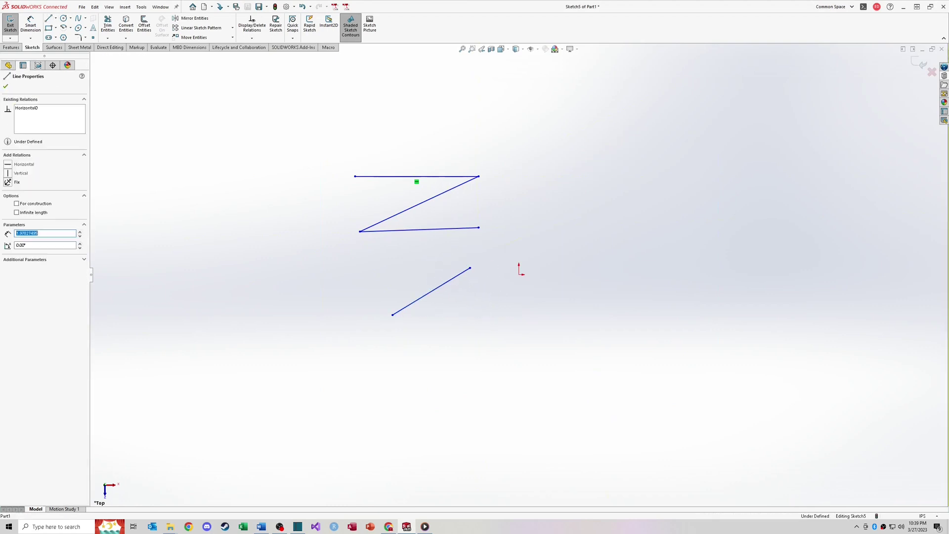
left_click(445, 194)
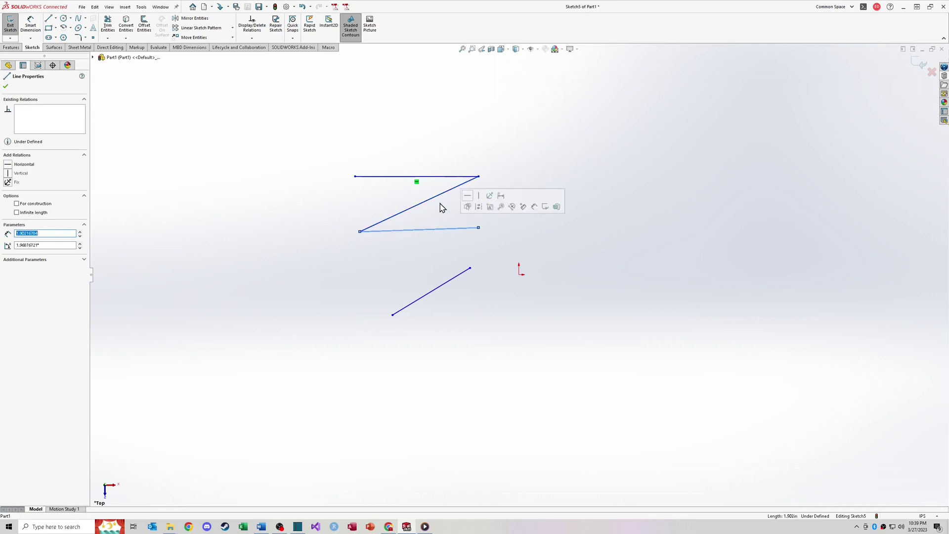
- Pick the Z's lines and the slanted line one by one, then clear the selection
left_click(445, 177)
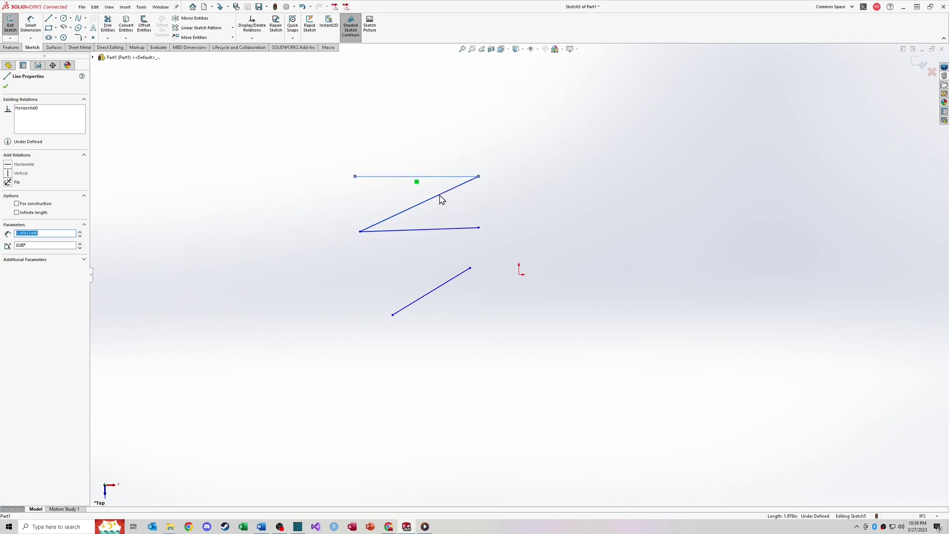
left_click(441, 199, "ctrl")
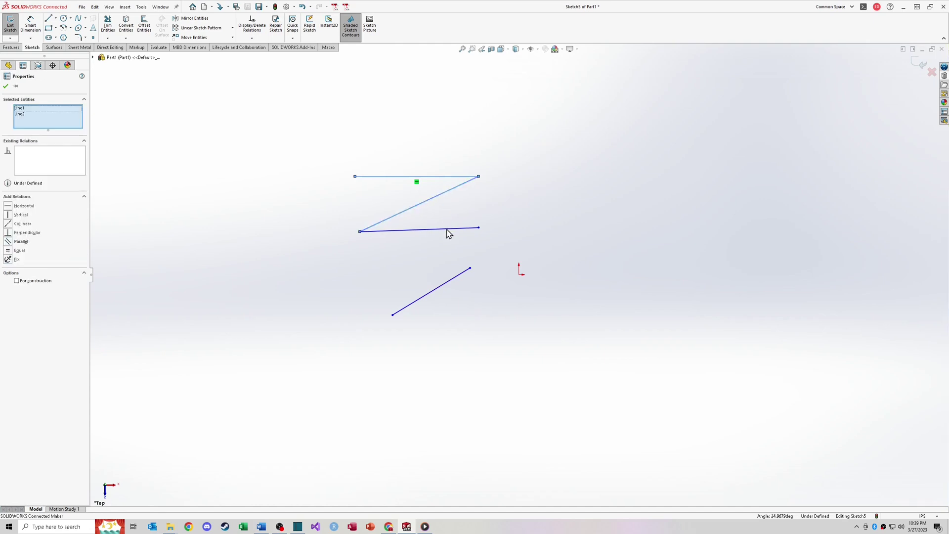
left_click(448, 233, "ctrl")
left_click(456, 289, "ctrl")
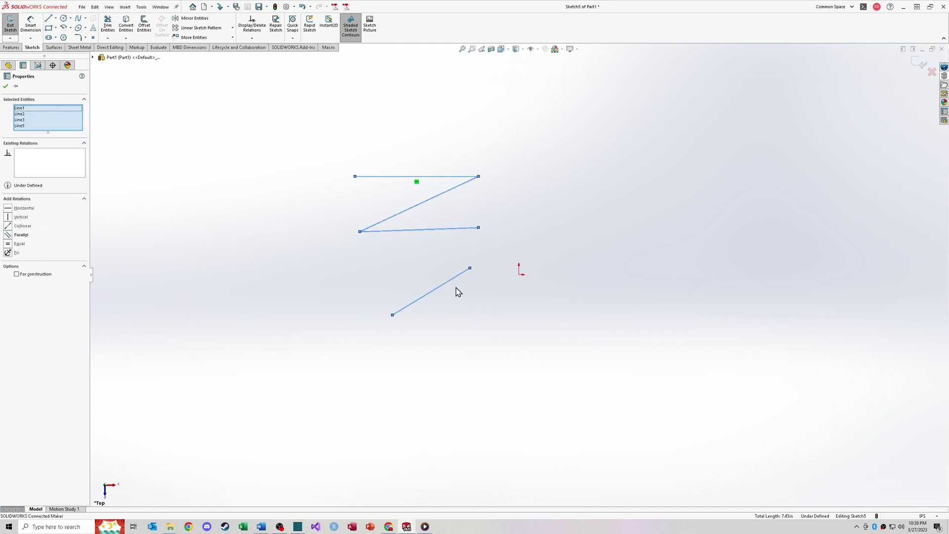
left_click(423, 272)
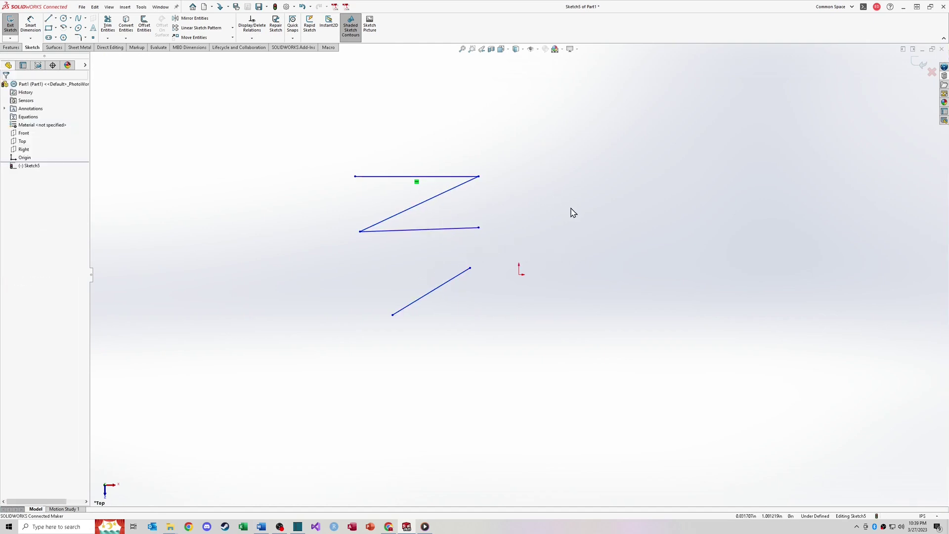
- Select the Z's three lines using window and crossing selection boxes
left_click_drag(571, 208, 441, 154)
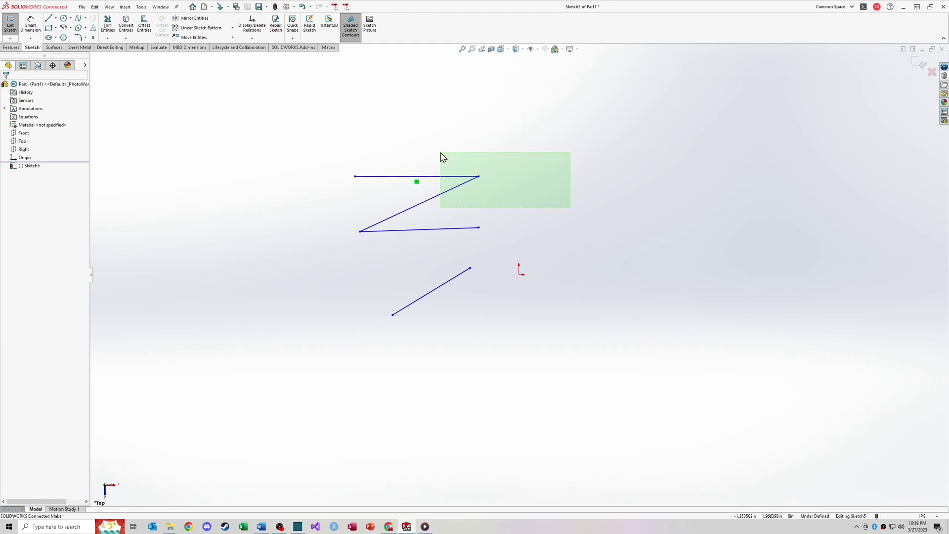
left_click_drag(442, 157, 437, 146)
left_click(471, 218)
left_click_drag(311, 125, 520, 197)
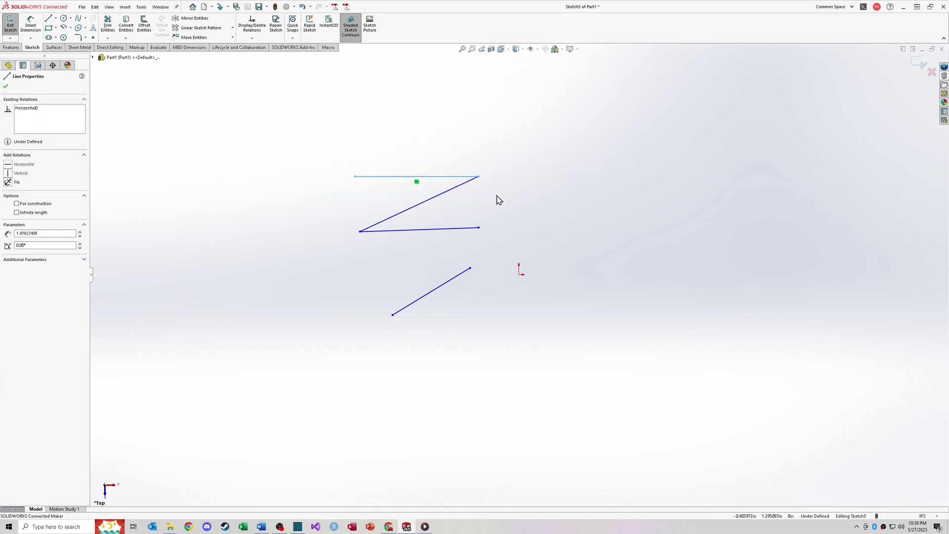
left_click(443, 207)
left_click_drag(329, 151, 434, 154)
left_click(514, 225)
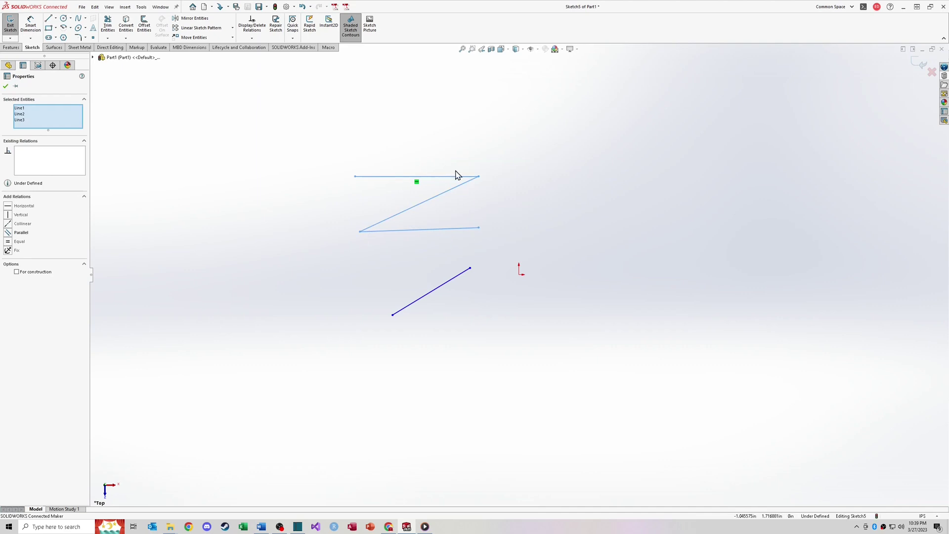
- Draw a circle to the right of the origin
left_click(513, 199)
key("c")
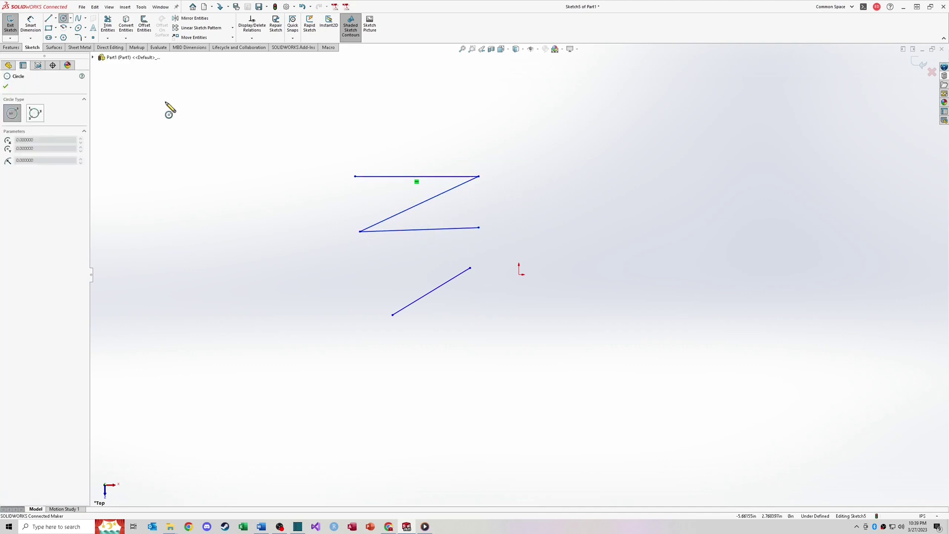
left_click(532, 226)
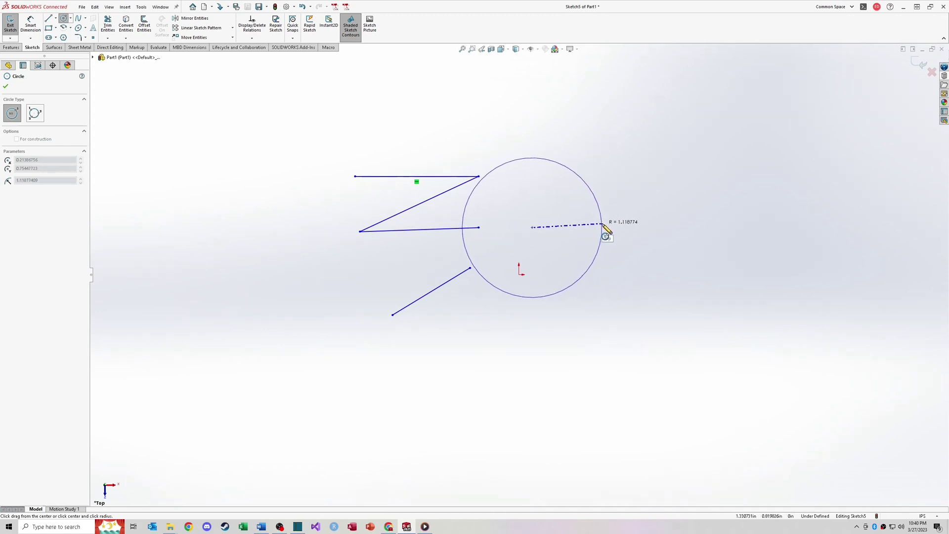
key("Escape")
key("Return")
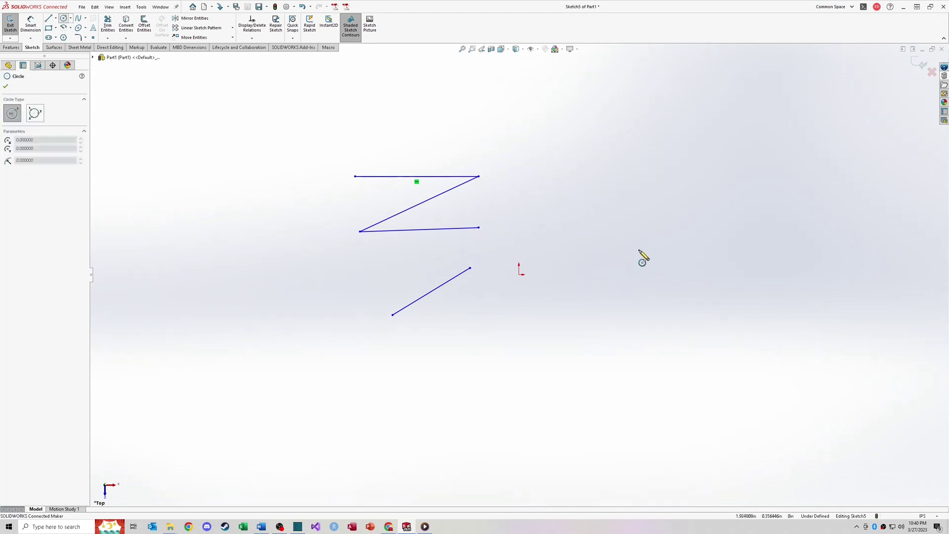
left_click(608, 227)
left_click(664, 200)
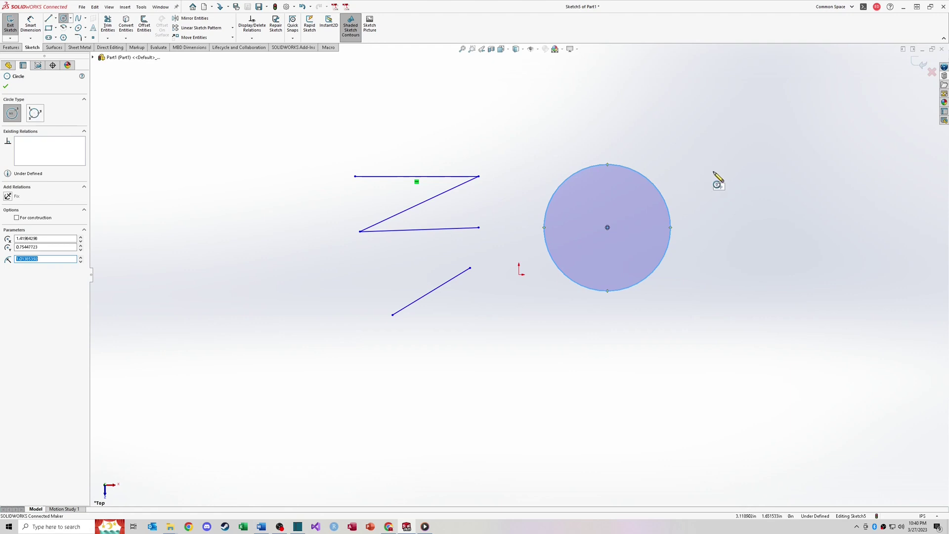
- Select every sketch entity with Ctrl+A and delete them all
key("Escape")
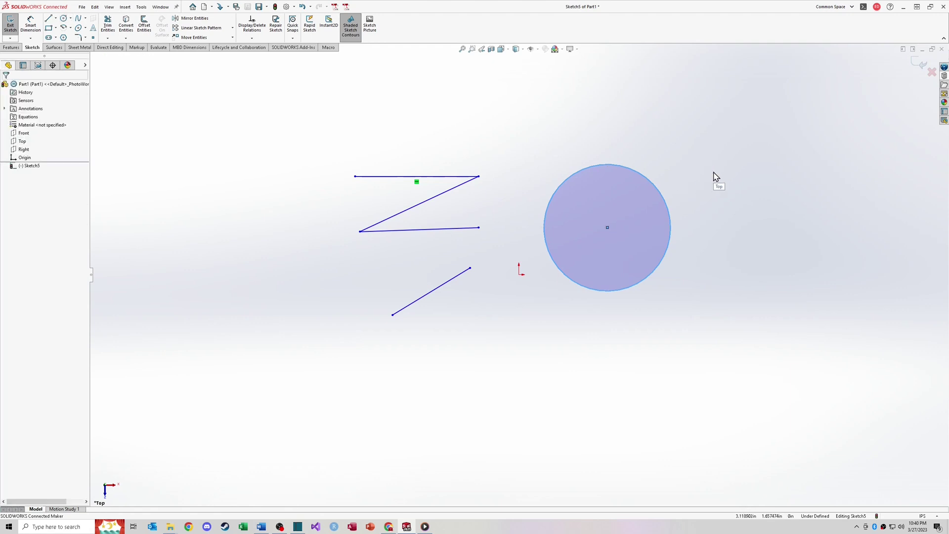
key("ctrl+a")
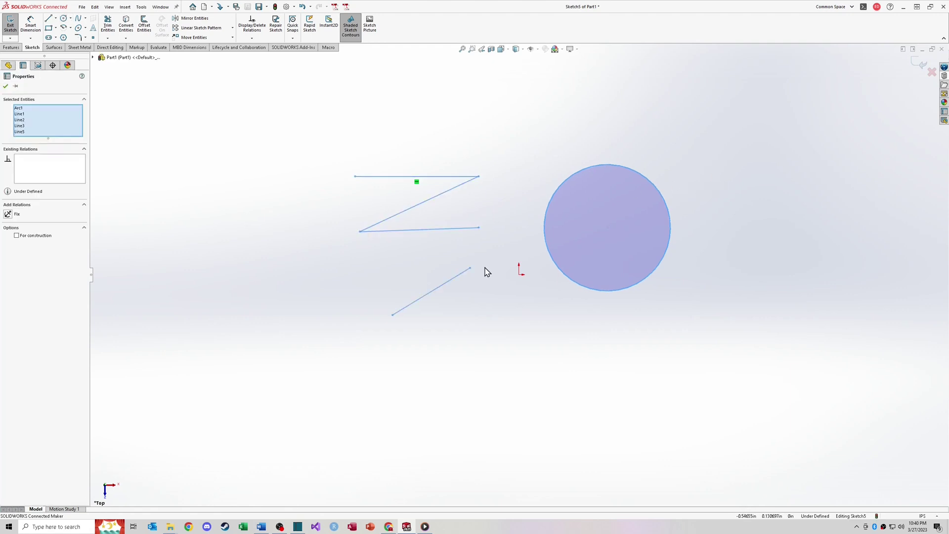
key("Delete")
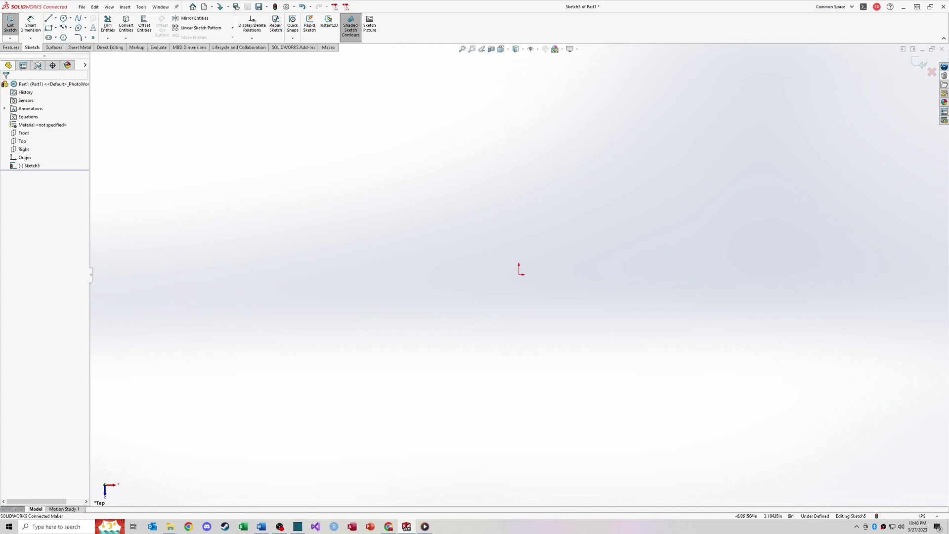
left_click(86, 38)
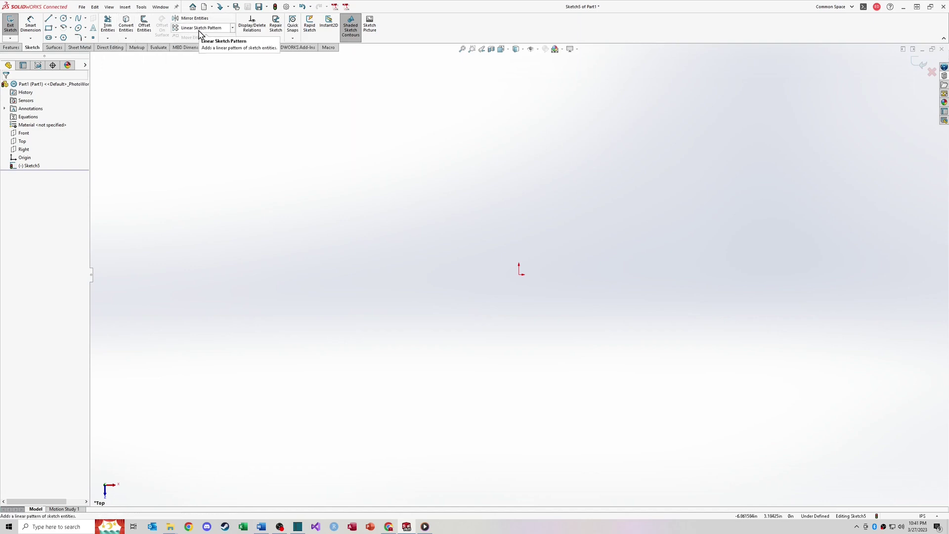
- Draw a horizontal line left of the origin and dimension it to 2.00
left_click(48, 23)
left_click(332, 230)
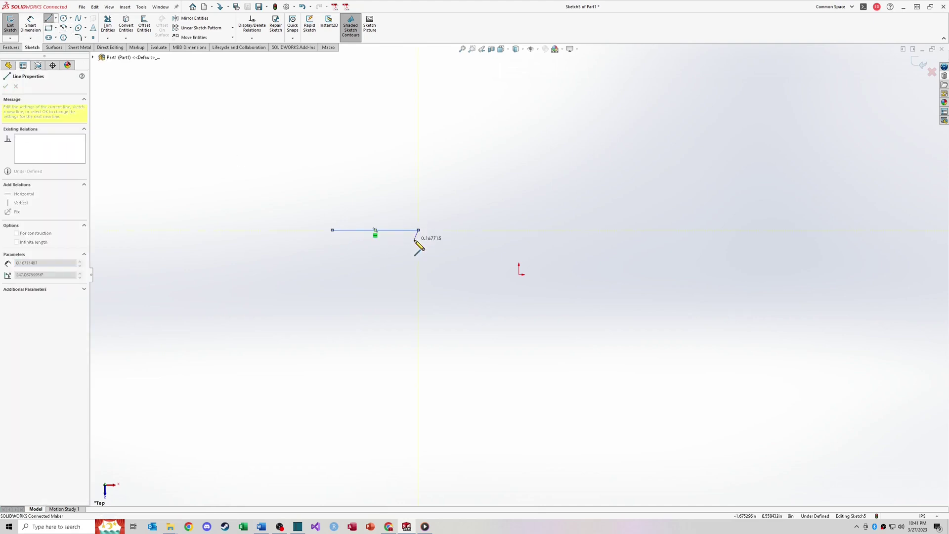
left_click(419, 230)
left_click(30, 25)
left_click(396, 230)
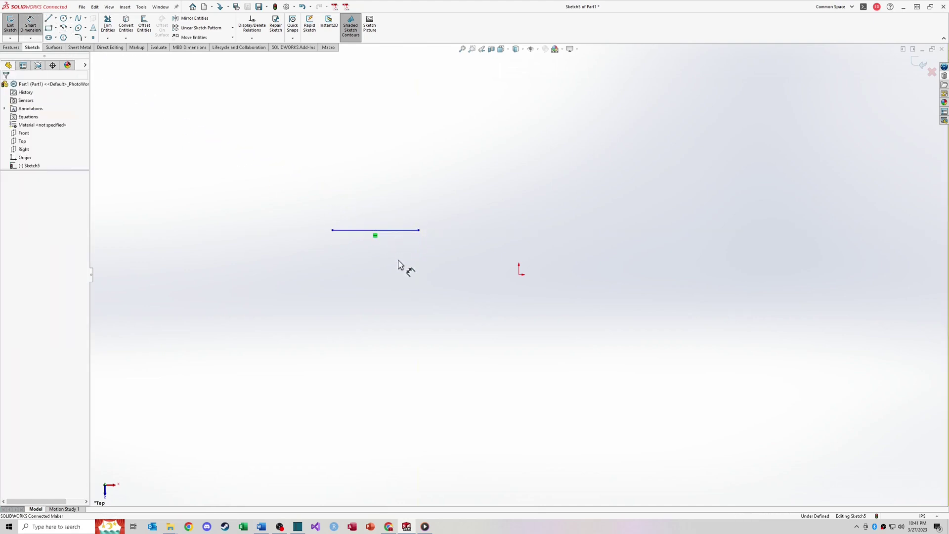
left_click(403, 290)
type("2")
key("Return")
left_click(368, 207)
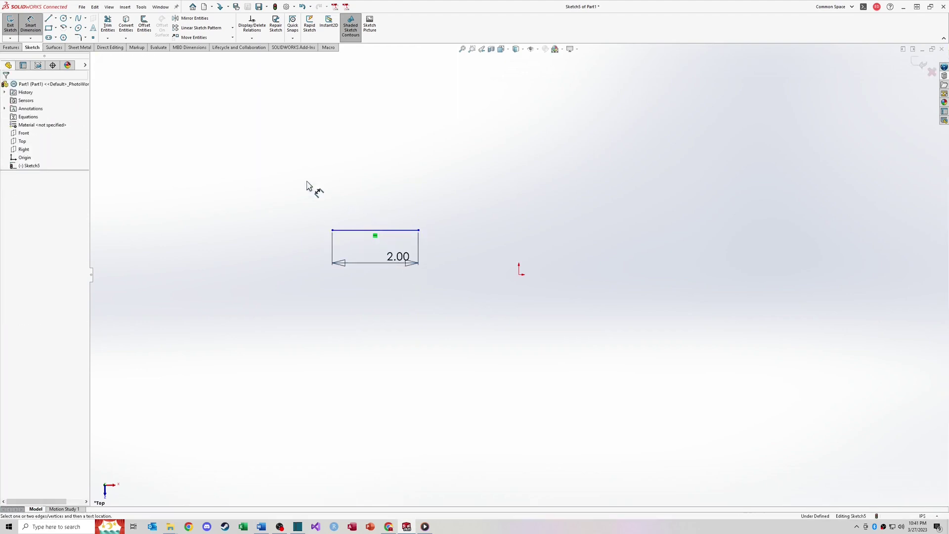
- Draw a line rising up and right from the horizontal line's right end
left_click(48, 18)
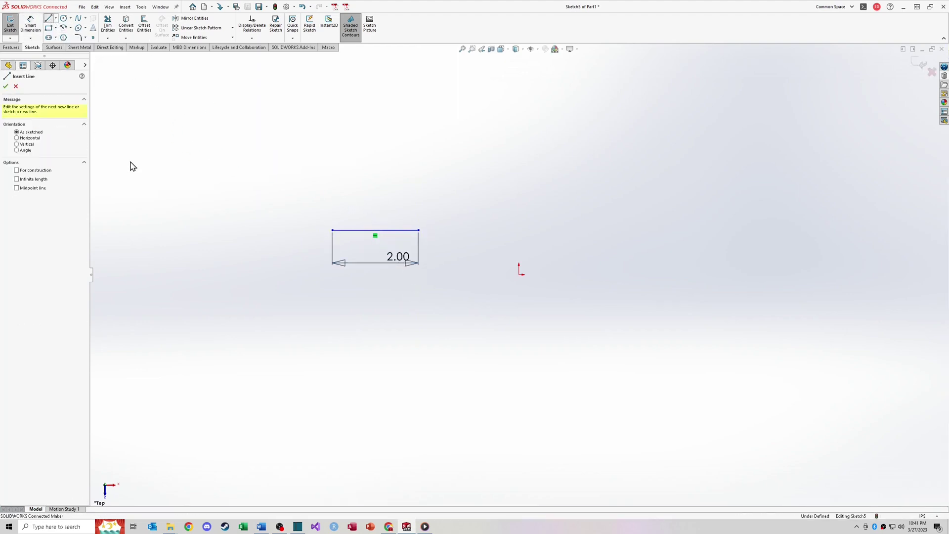
left_click(418, 230)
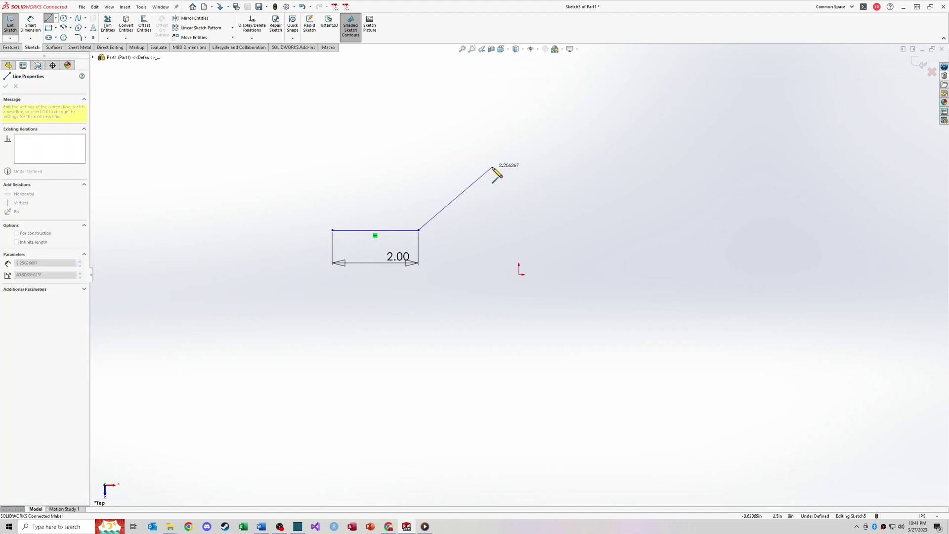
left_click(492, 168)
key("Escape")
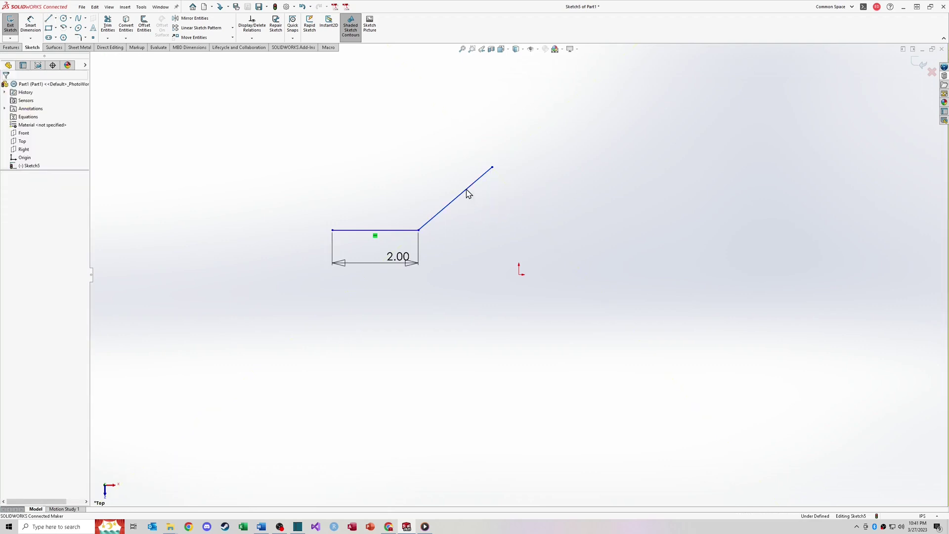
left_click(468, 194)
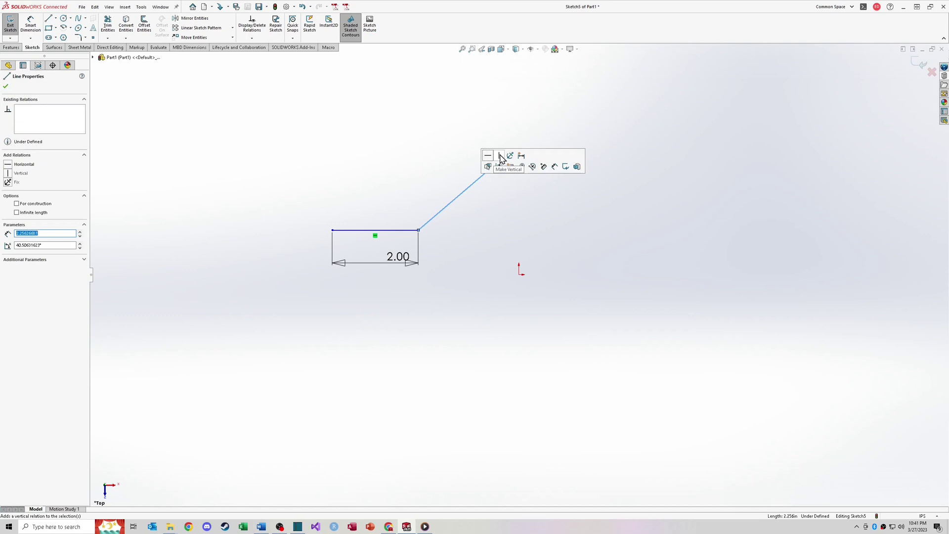
- Make the rising line vertical, then drag its top end to tilt it again
left_click(501, 157)
key("Escape")
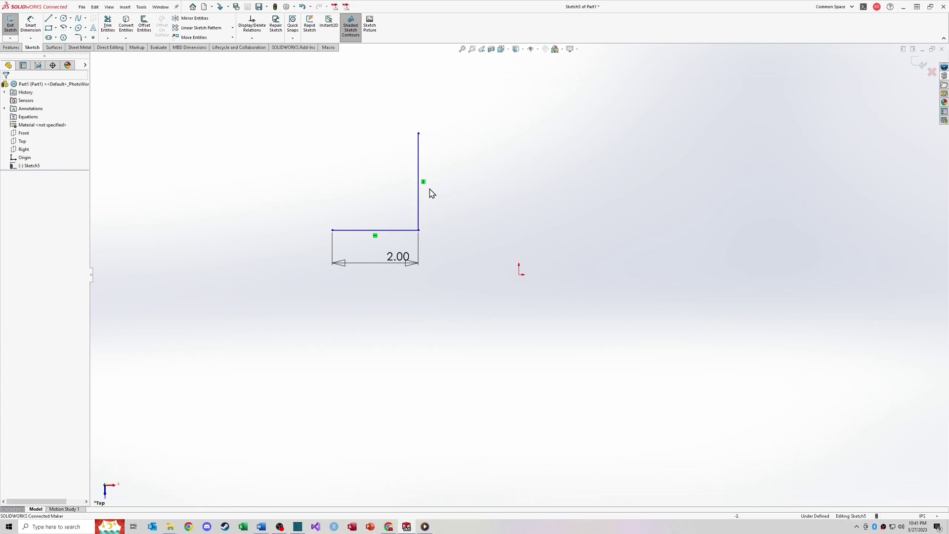
left_click_drag(419, 133, 488, 174)
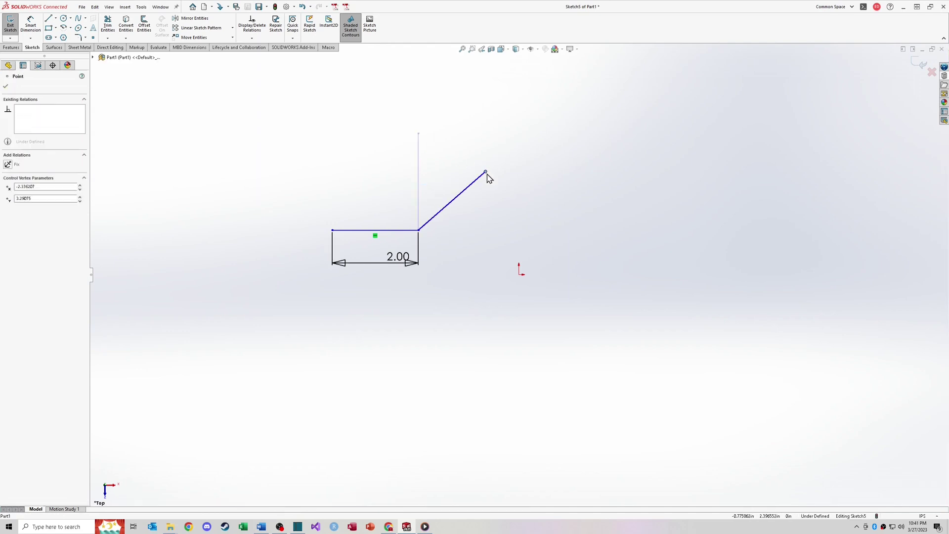
left_click(465, 194)
left_click(481, 213)
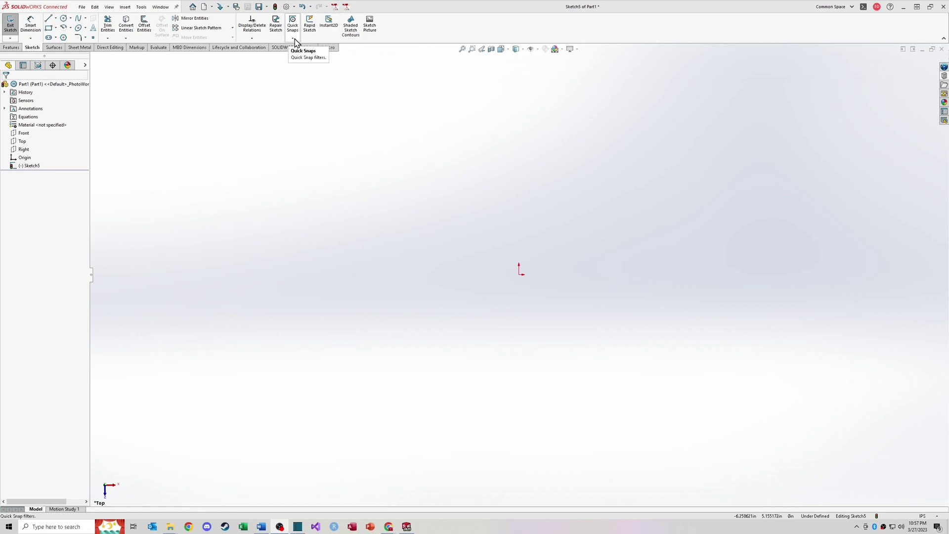
left_click(294, 39)
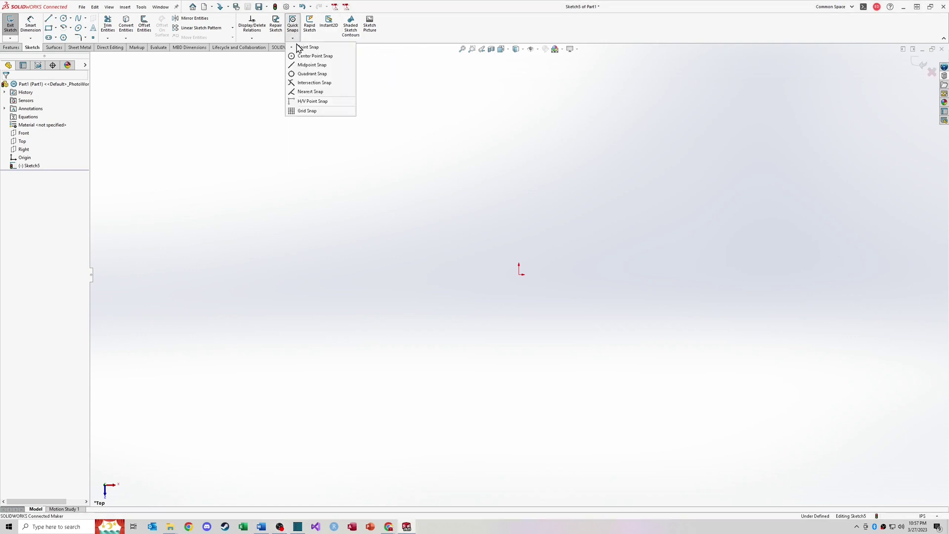
left_click(312, 65)
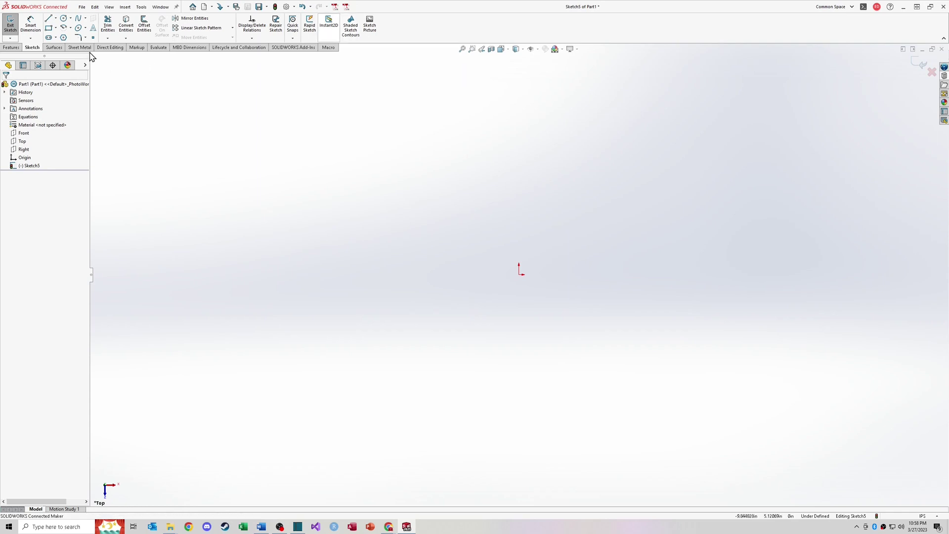
- Draw a large circle left of the origin, resize it, and shade closed contours
left_click(63, 18)
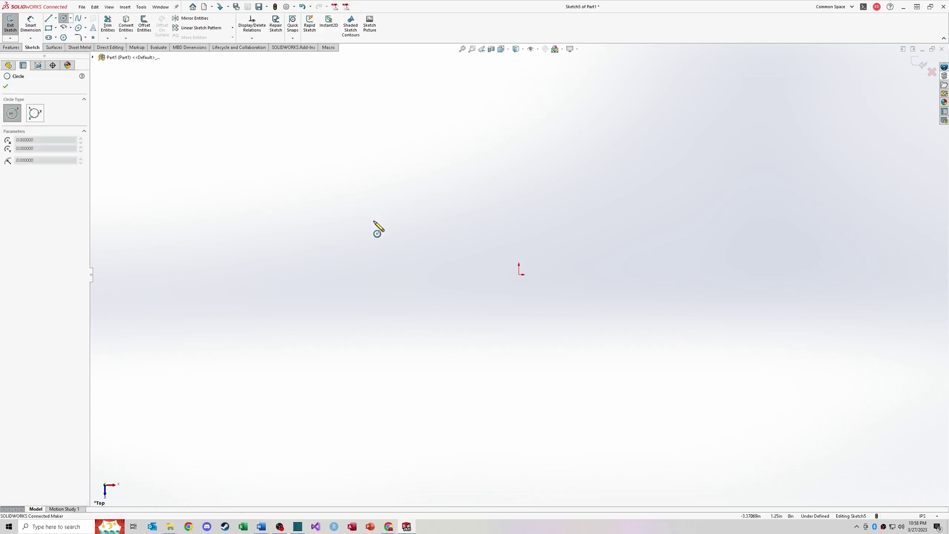
left_click_drag(373, 220, 450, 217)
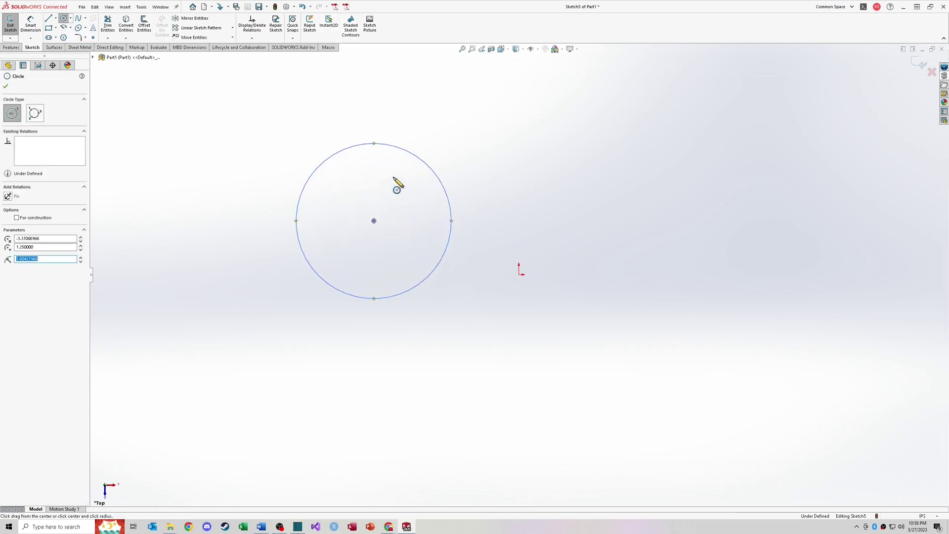
key("Escape")
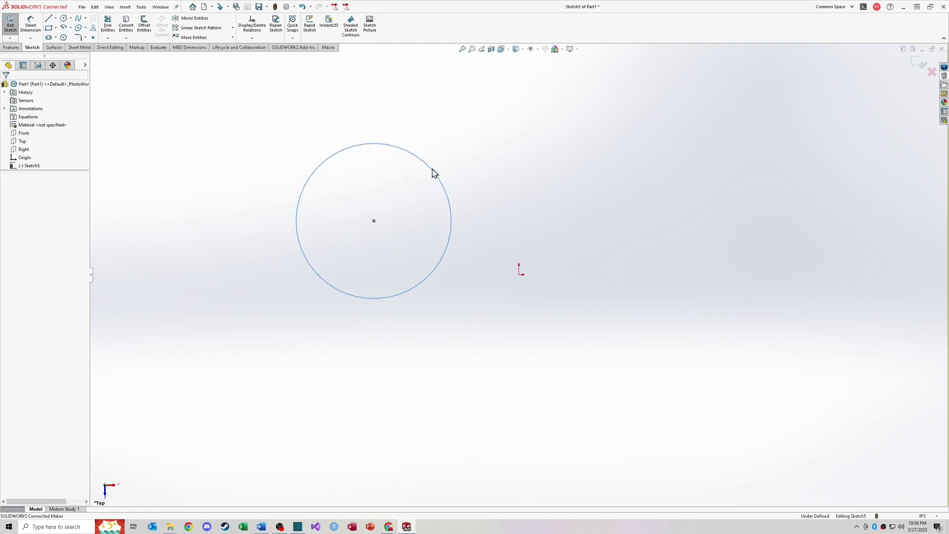
left_click_drag(433, 168, 429, 172)
left_click(351, 31)
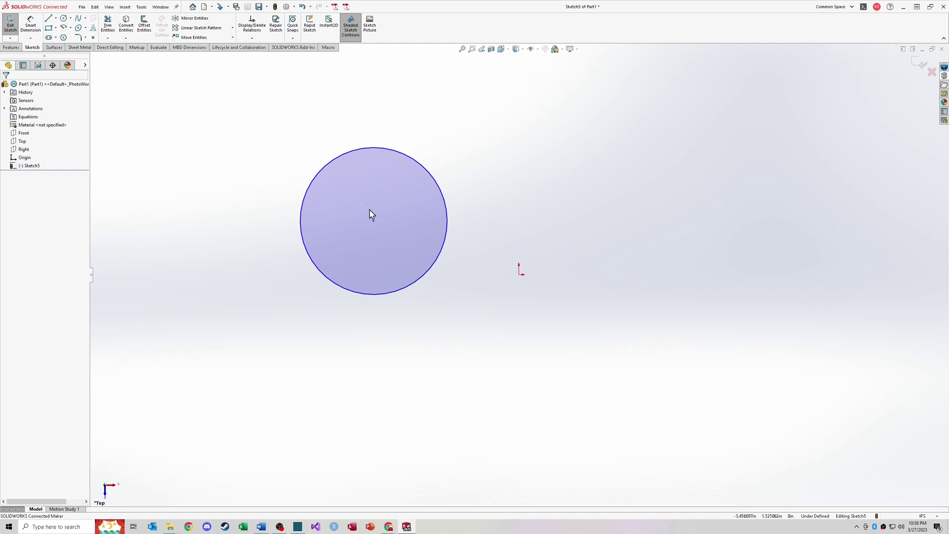
- Shrink the circle slightly and settle its centre up and left of the origin
mouse_move(366, 200)
left_mouse_down()
mouse_move(437, 195)
mouse_move(320, 209)
mouse_move(378, 218)
mouse_move(446, 177)
mouse_move(452, 213)
left_mouse_up()
left_click(521, 176)
left_click_drag(458, 164, 456, 165)
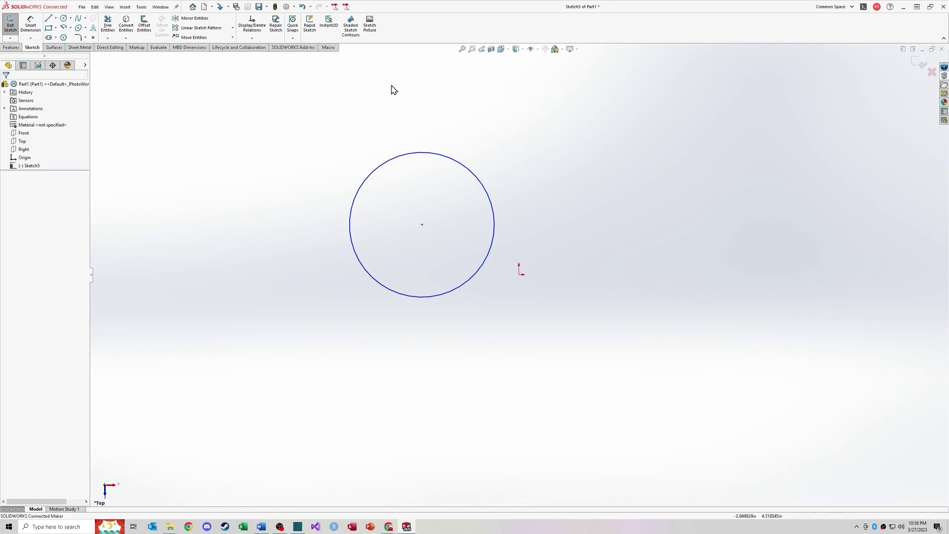
left_click(351, 27)
mouse_move(420, 196)
left_mouse_down()
mouse_move(438, 199)
mouse_move(405, 153)
mouse_move(457, 154)
mouse_move(451, 192)
mouse_move(521, 239)
mouse_move(444, 190)
mouse_move(462, 167)
mouse_move(418, 201)
left_mouse_up()
key("ctrl+z")
left_click(465, 178)
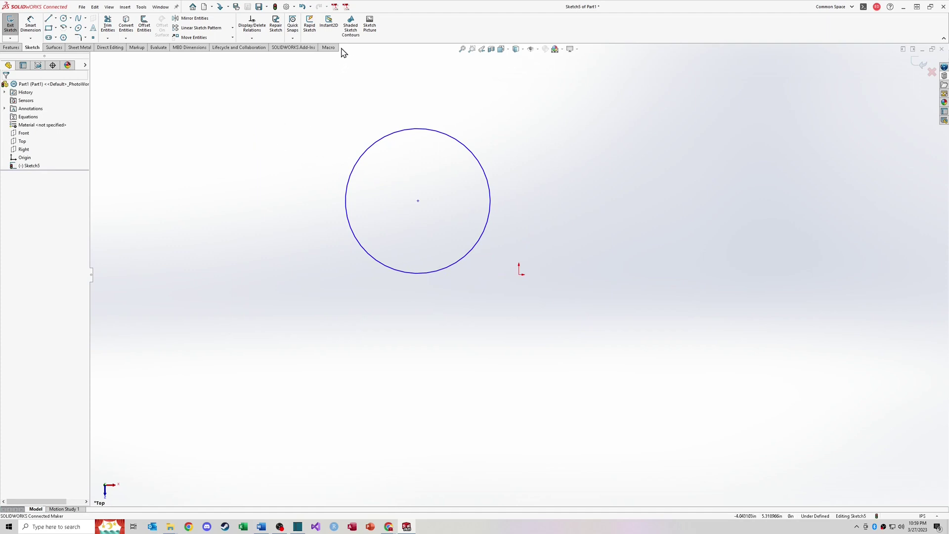
- Draw a closed right triangle to the right of the circle
left_click(48, 18)
left_click(555, 169)
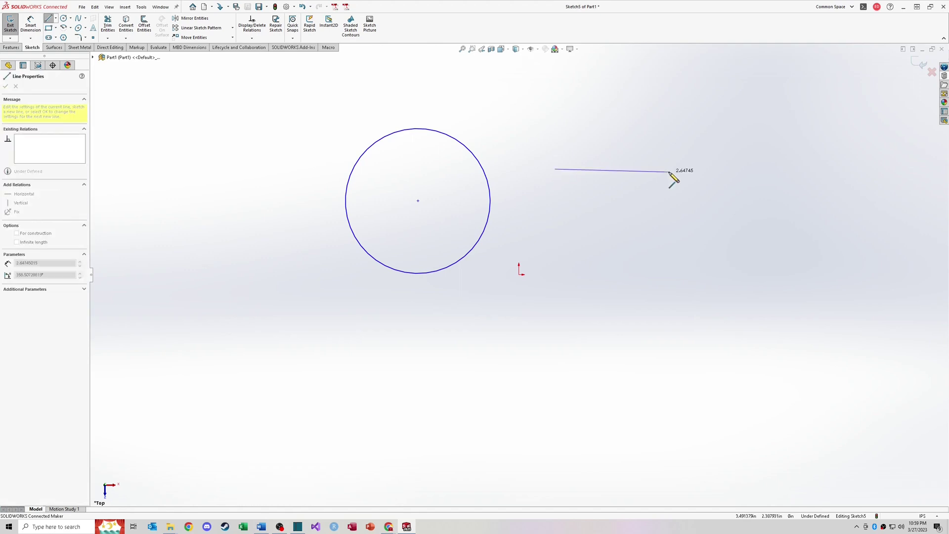
left_click(663, 169)
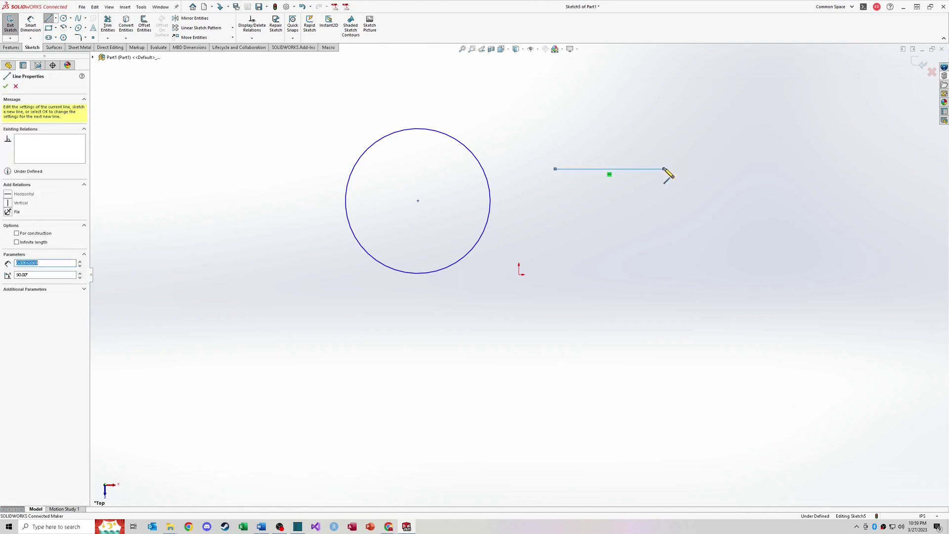
left_click(663, 87)
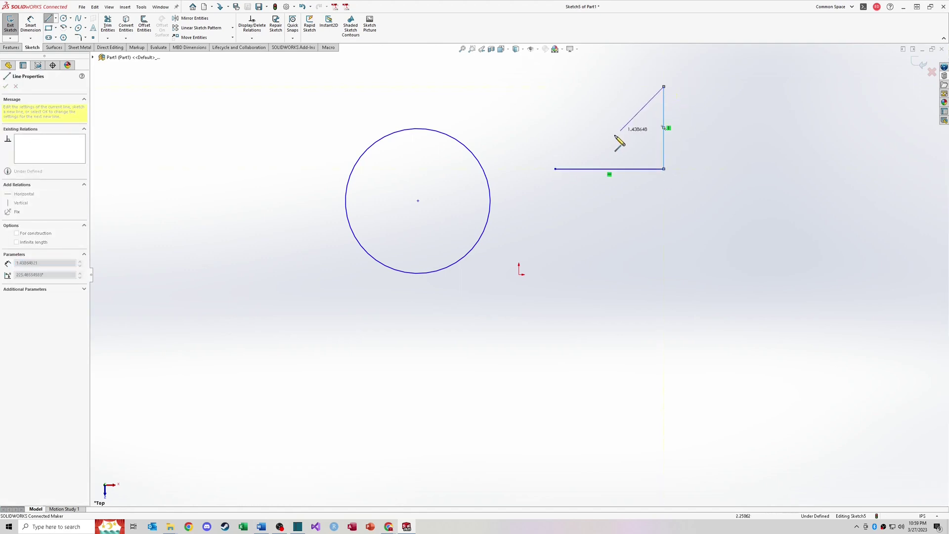
left_click(557, 166)
left_click(556, 169)
key("Escape")
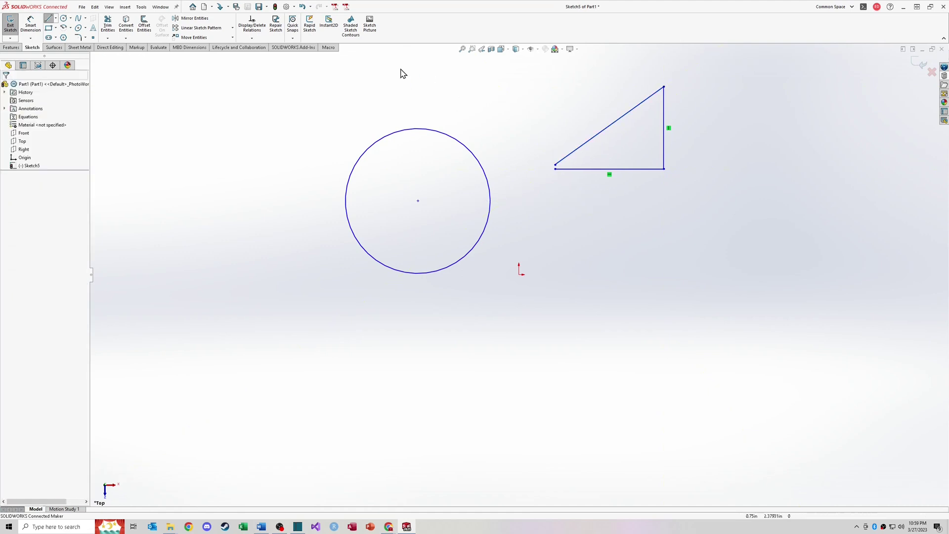
left_click(350, 27)
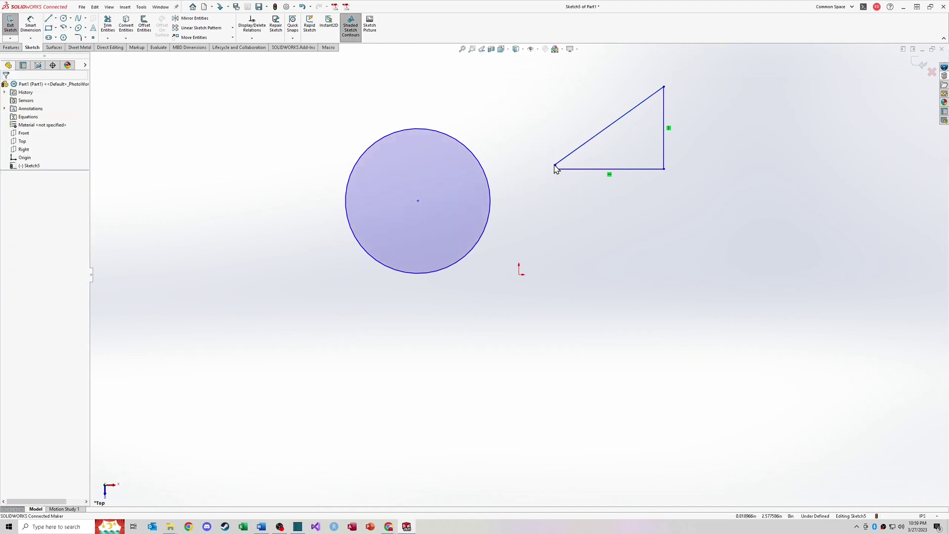
mouse_move(556, 166)
left_mouse_down()
mouse_move(564, 148)
mouse_move(557, 169)
left_mouse_up()
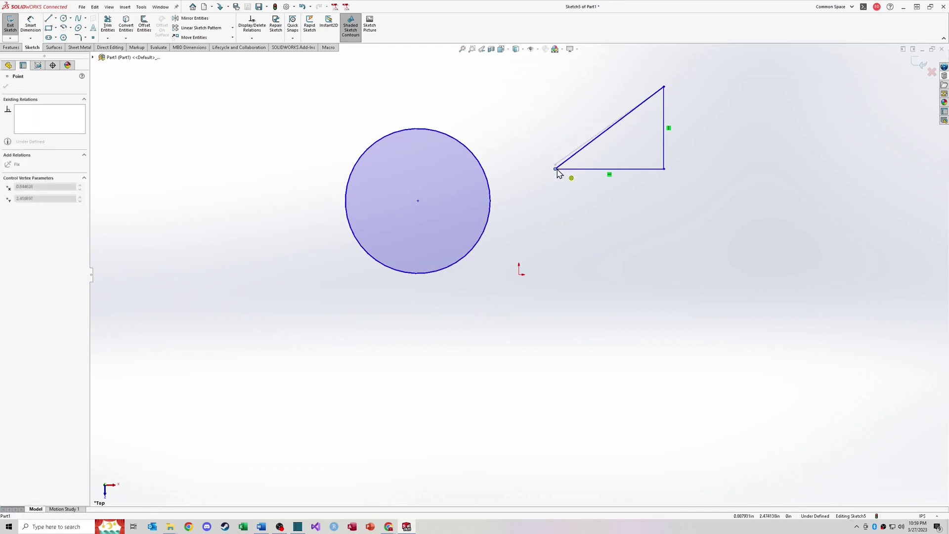
left_click_drag(556, 170, 557, 170)
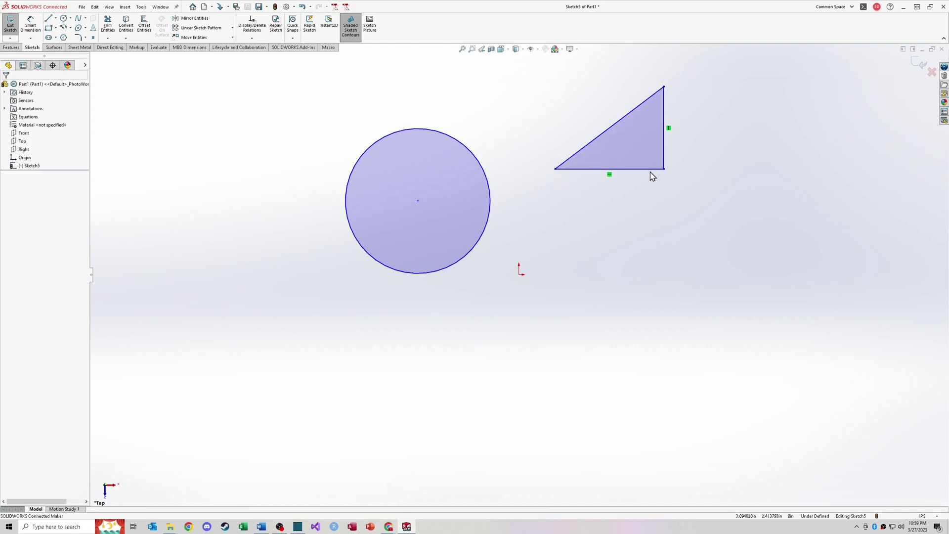
- Move the triangle down and to the left, then deselect it
mouse_move(640, 175)
left_mouse_down()
mouse_move(628, 158)
mouse_move(644, 244)
mouse_move(632, 134)
left_mouse_up()
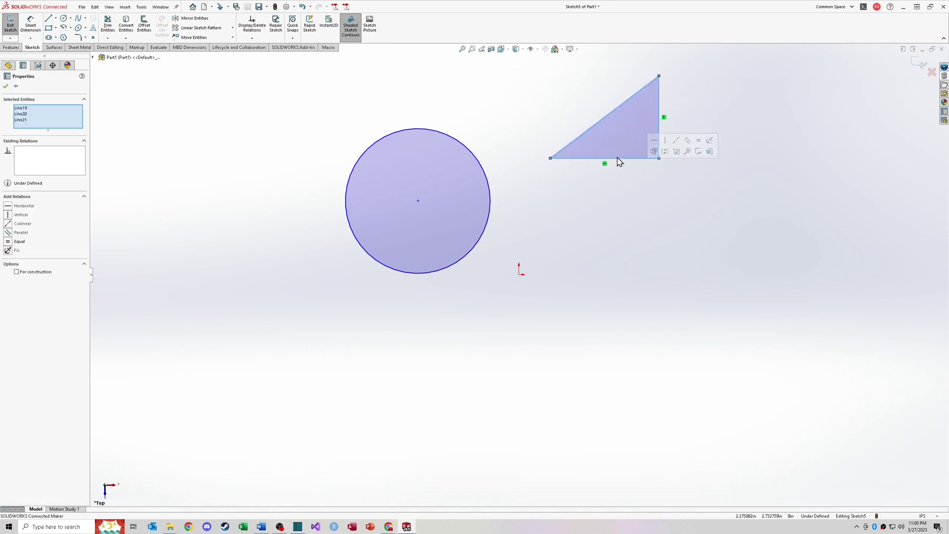
left_click(661, 191)
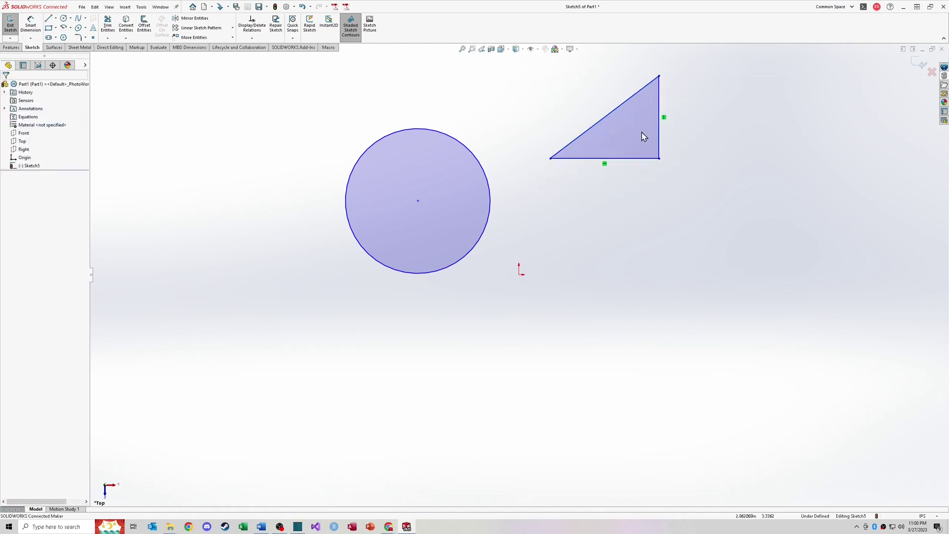
left_click_drag(640, 136, 633, 201)
left_click(620, 269)
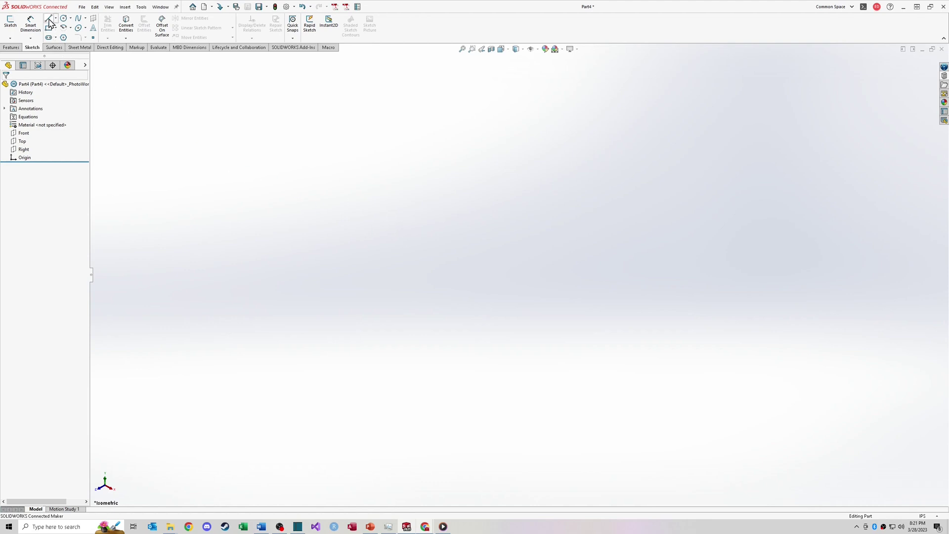
- Start a Top Plane sketch with a horizontal line running right from the origin
left_click(10, 22)
left_click(420, 252)
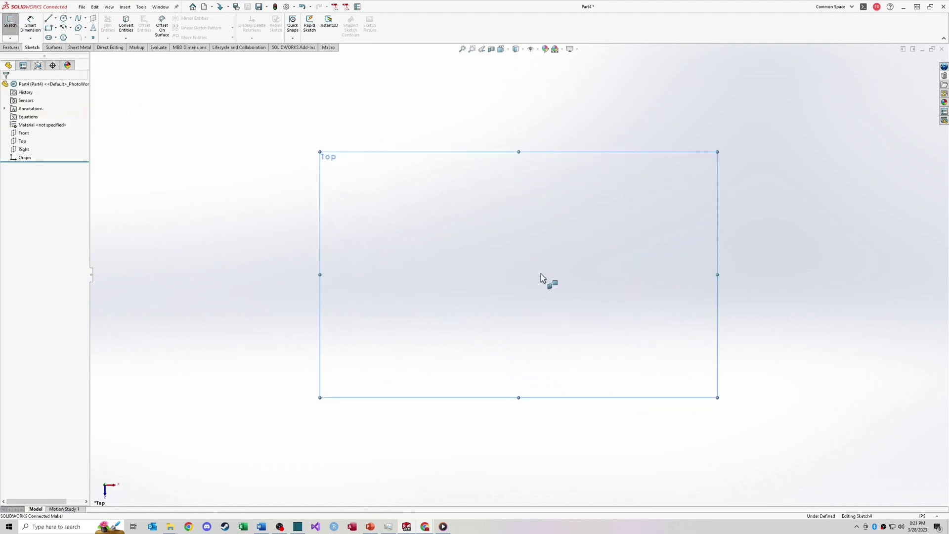
key("l")
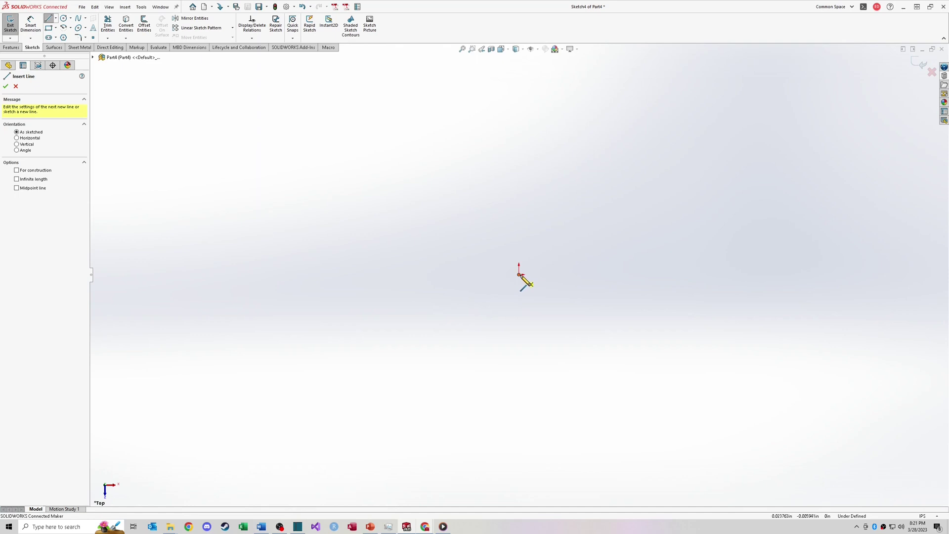
left_click(519, 275)
left_click(633, 275)
key("Escape")
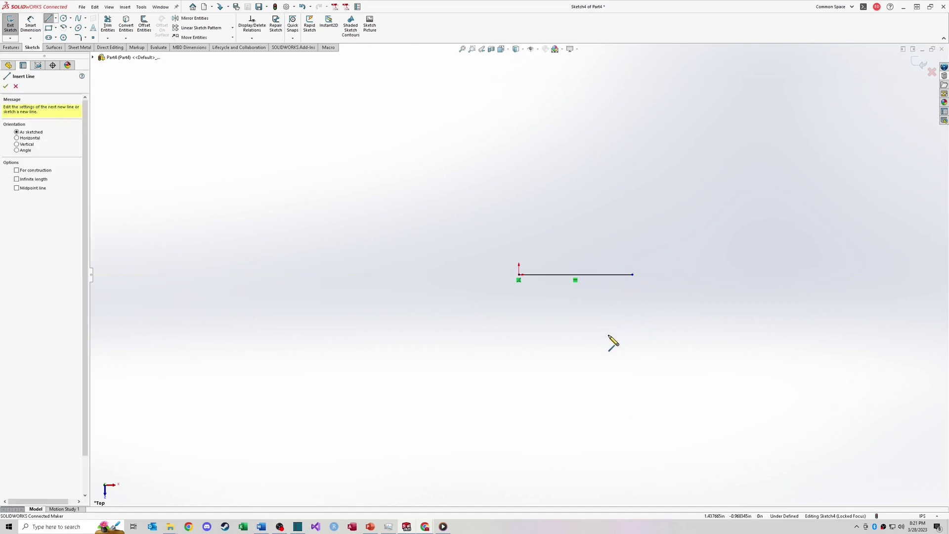
- Dimension the line's length to 2.00
key("d")
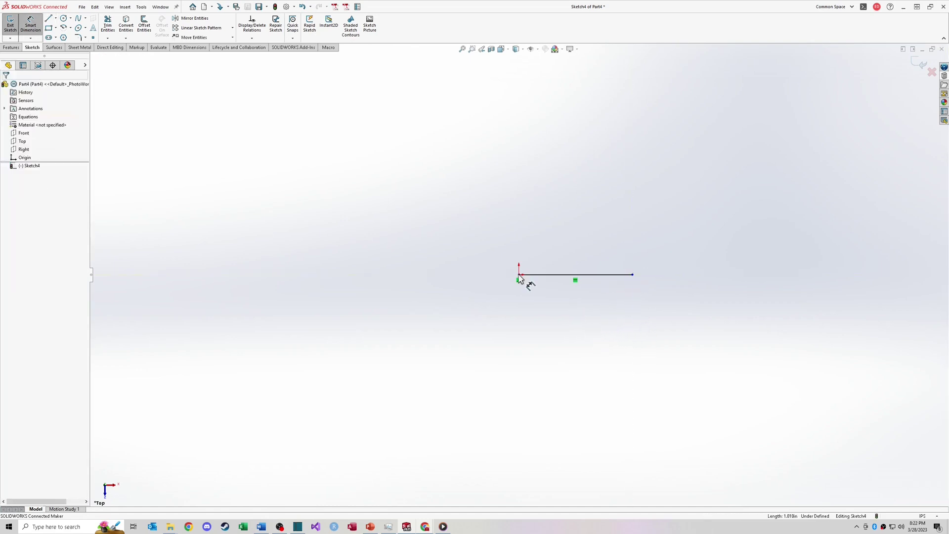
left_click(602, 275)
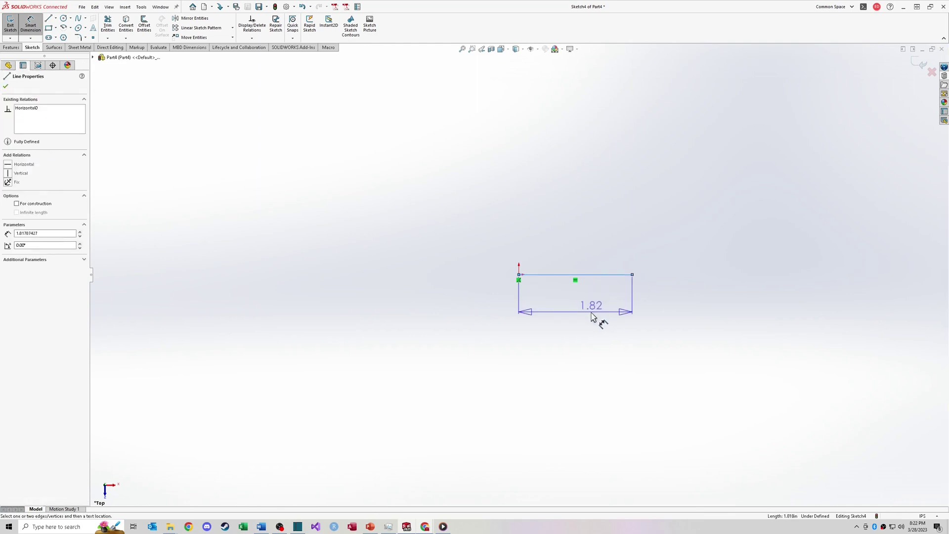
left_click(581, 317)
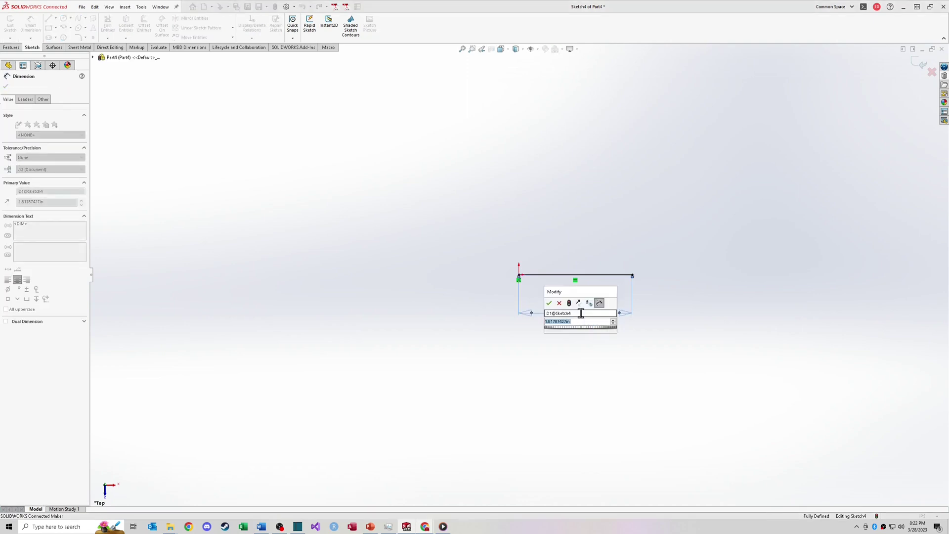
type("2")
key("Return")
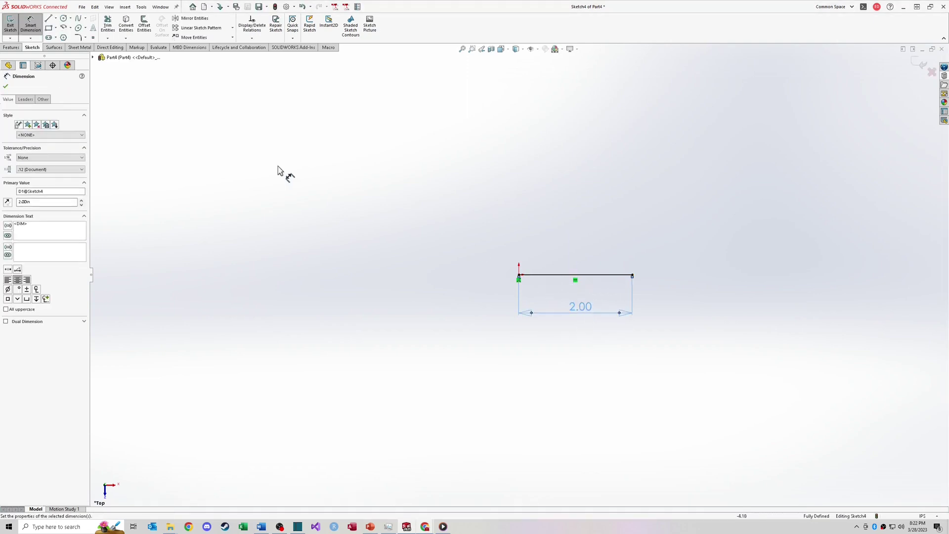
key("Escape")
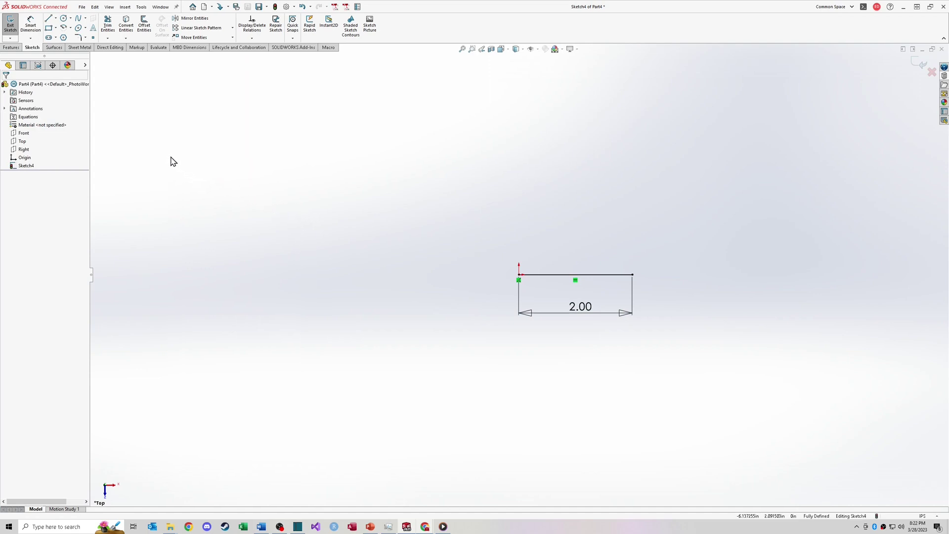
- Close the bottom line into a rectangle with right, top and left lines
left_click(49, 21)
left_click(633, 275)
left_click(632, 199)
left_click(519, 199)
left_click(519, 275)
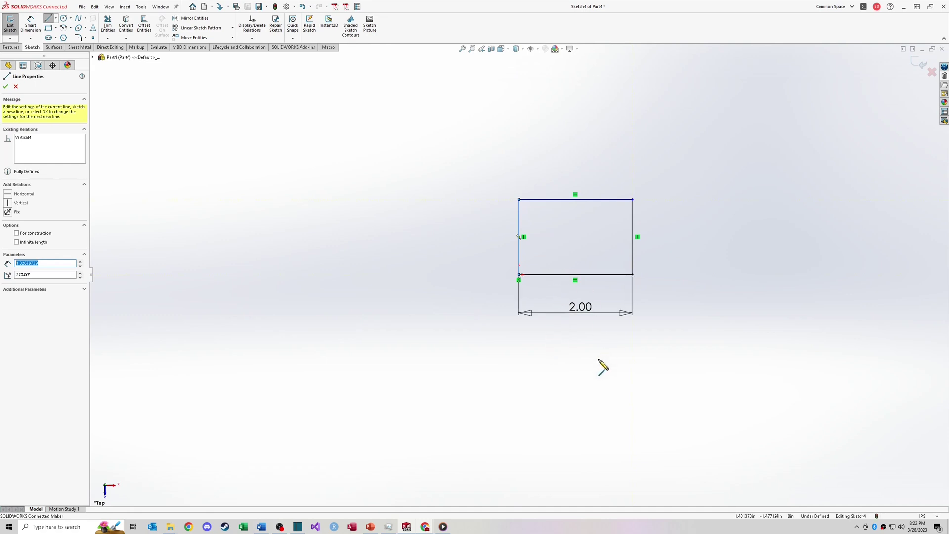
- Add two small circles inside the rectangle and make them equal
right_click_drag(598, 371, 628, 366)
left_click(555, 235)
left_click(565, 236)
left_click(606, 234)
left_click(613, 236)
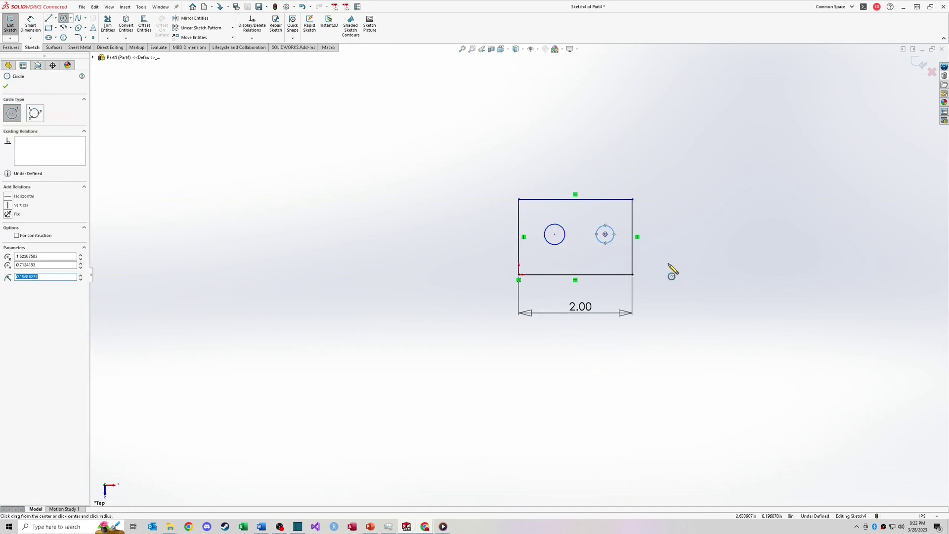
key("Escape")
left_click(563, 242, "ctrl")
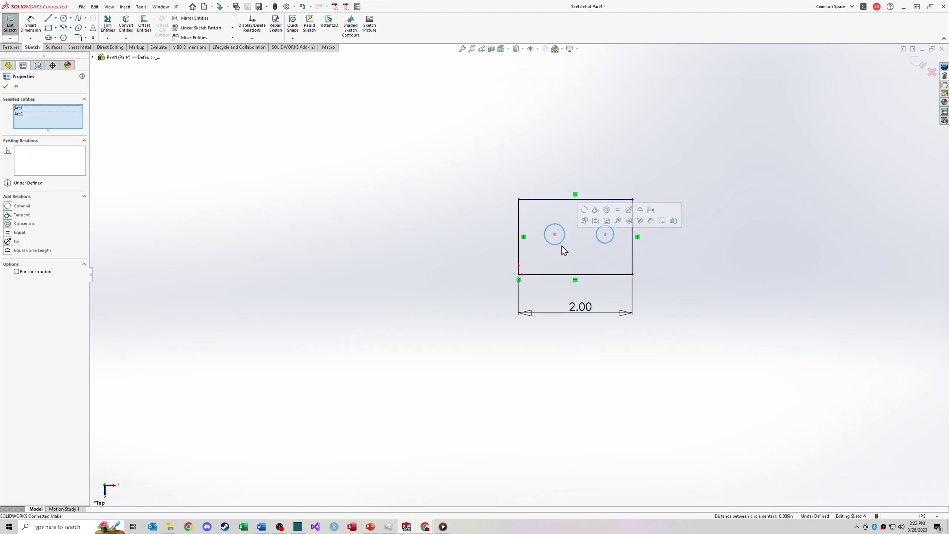
left_click(15, 233)
key("Escape")
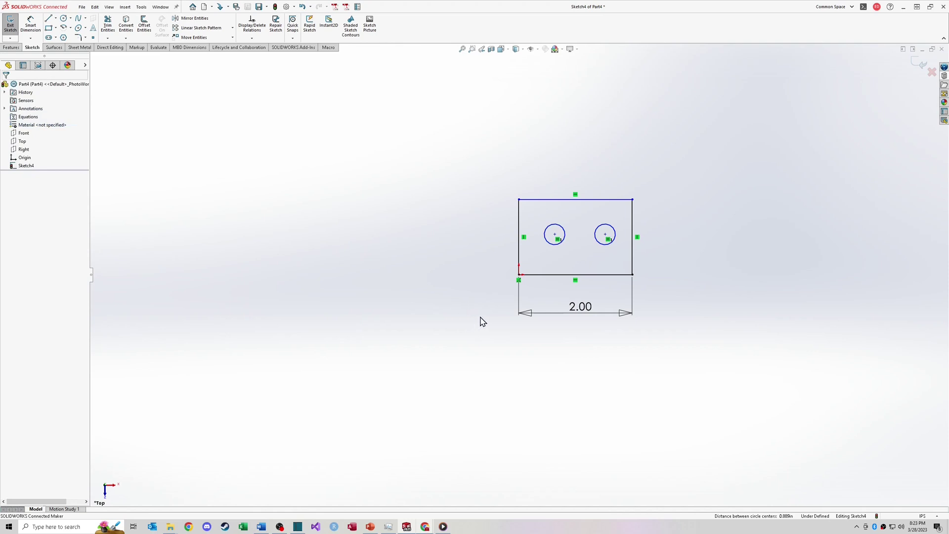
- Dimension the rectangle's right edge to a height of 1.00
key("d")
left_click(633, 225)
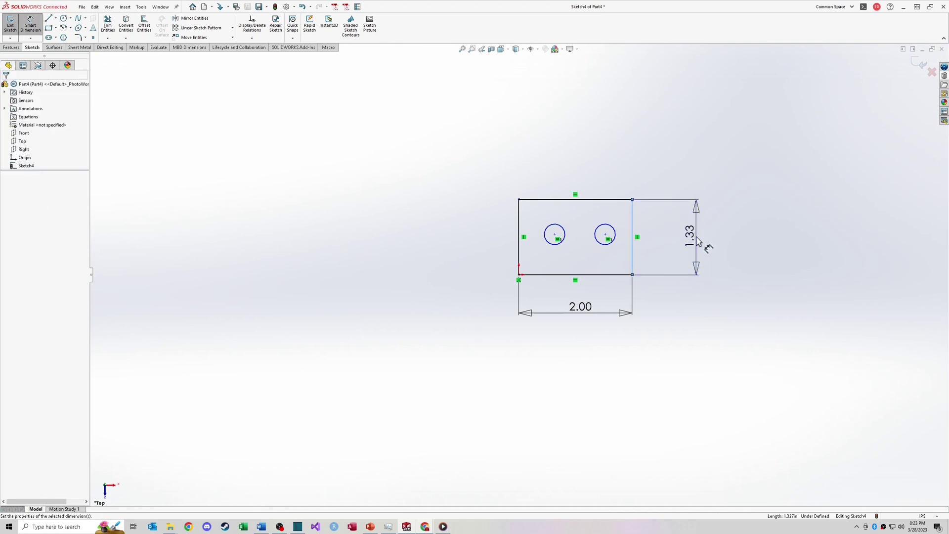
left_click(697, 240)
type("1")
key("Return")
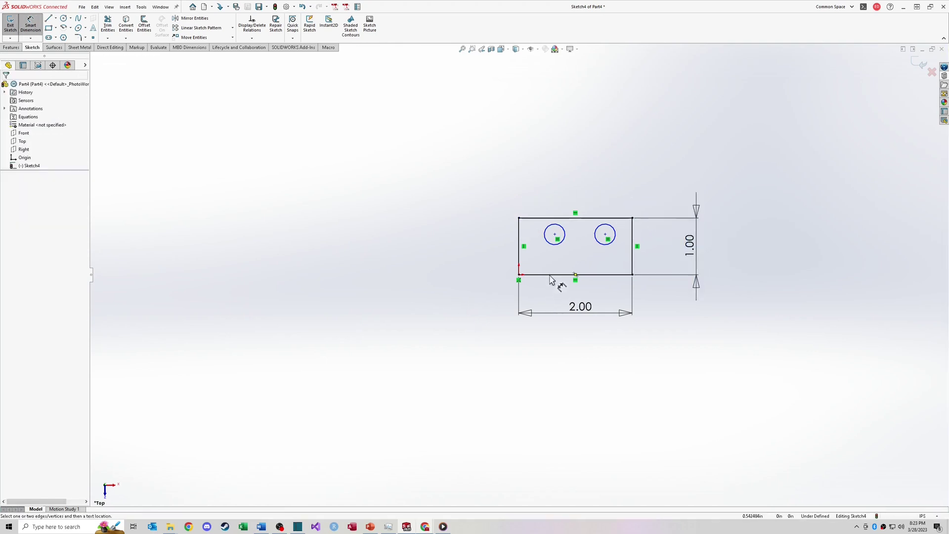
- Add a trial 0.50 distance from bottom edge to left circle centre, then delete it
left_click(548, 275)
left_click(555, 234)
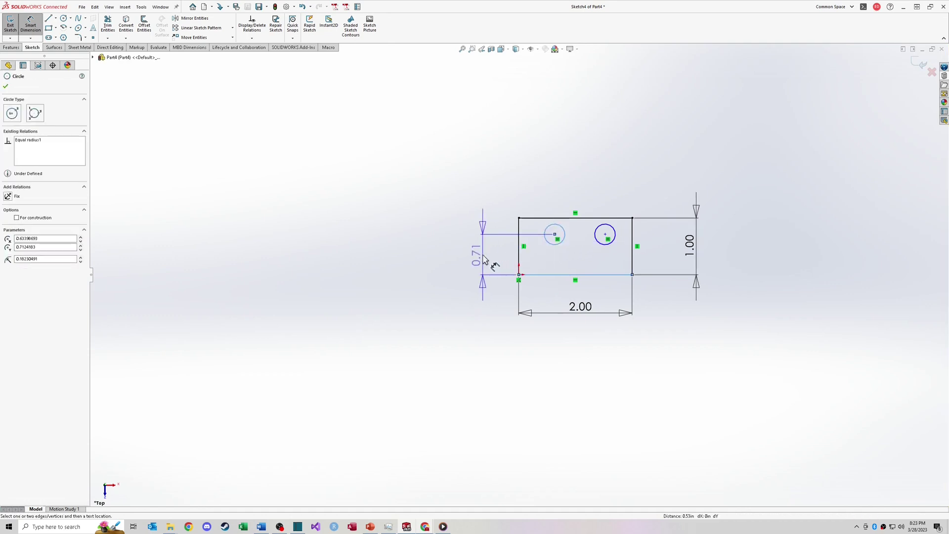
left_click(482, 259)
type(".50in")
key("Return")
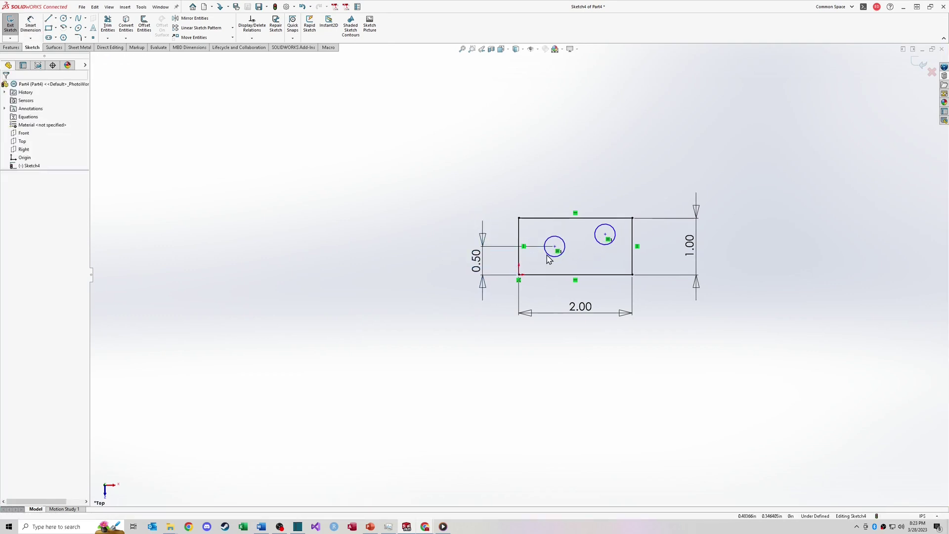
left_click(493, 265)
key("Delete")
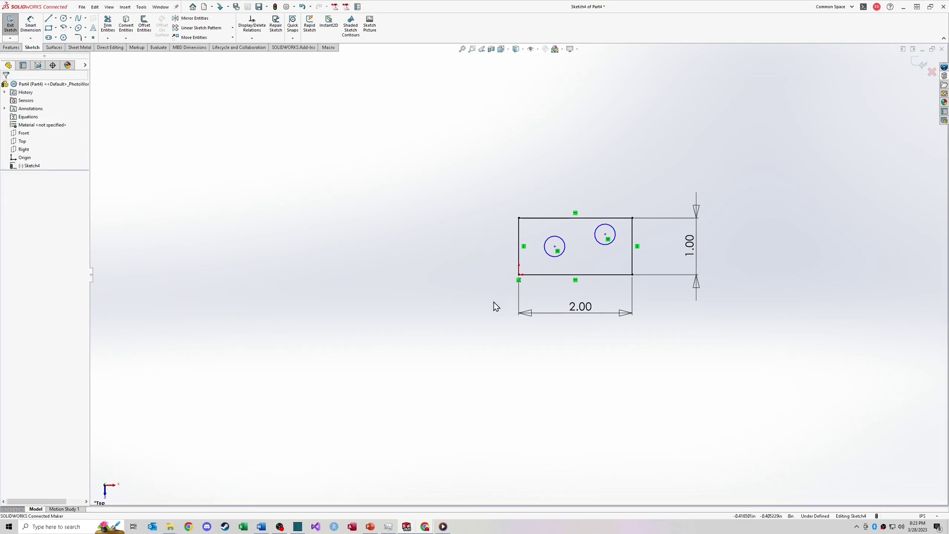
- Draw centerlines between the circle centres and from the top-edge midpoint down to it
right_click_drag(483, 307, 487, 299)
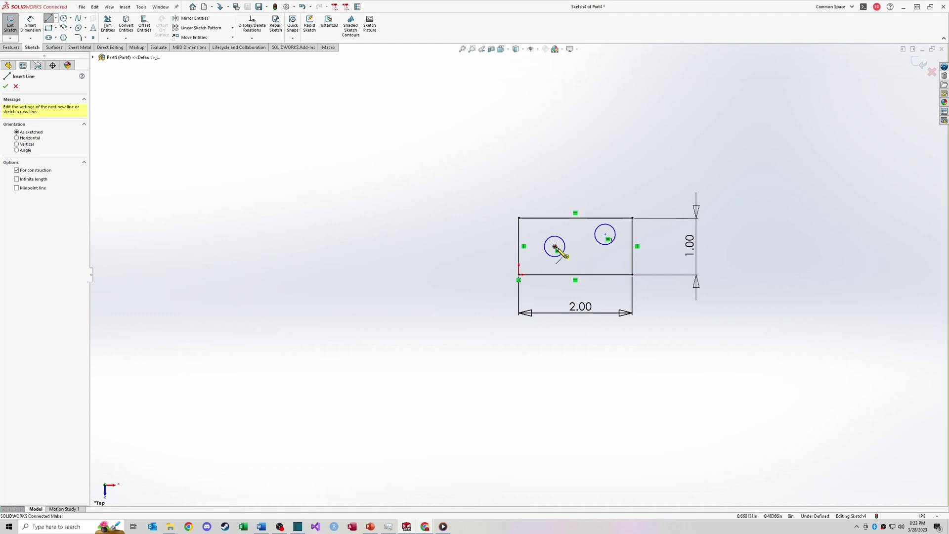
left_click(555, 247)
left_click(604, 235)
key("Escape")
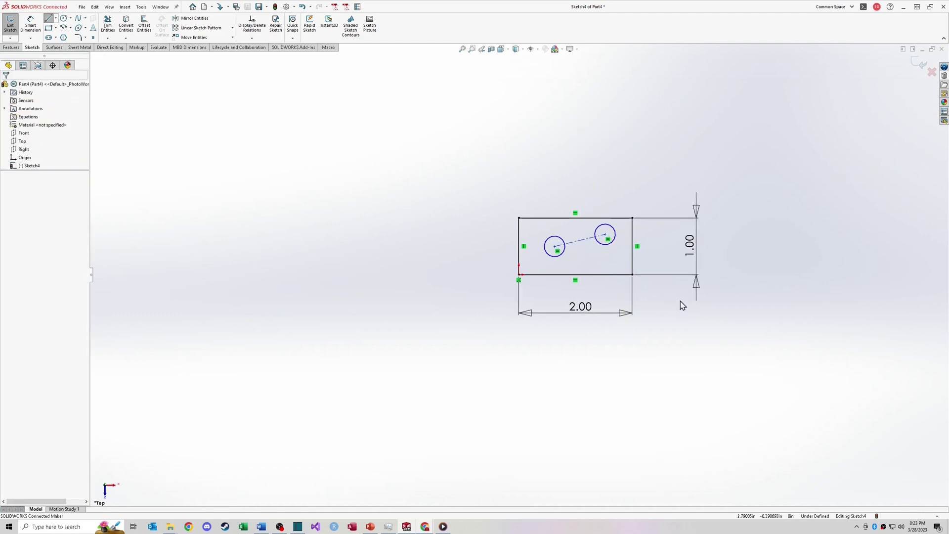
right_click_drag(696, 322, 701, 314)
left_click(575, 218)
left_click(579, 241)
key("Escape")
- Make the circle centerline horizontal and the short top centerline vertical
left_click(575, 247)
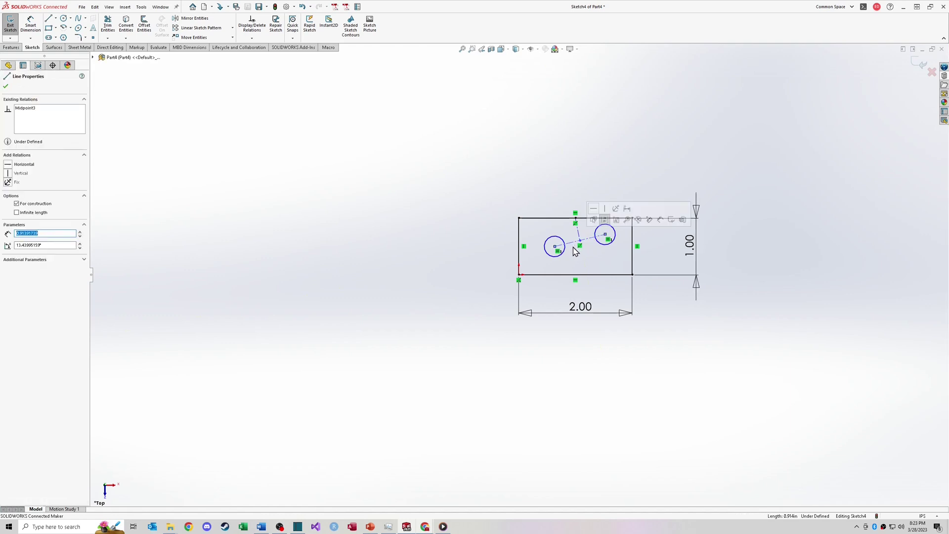
key("h")
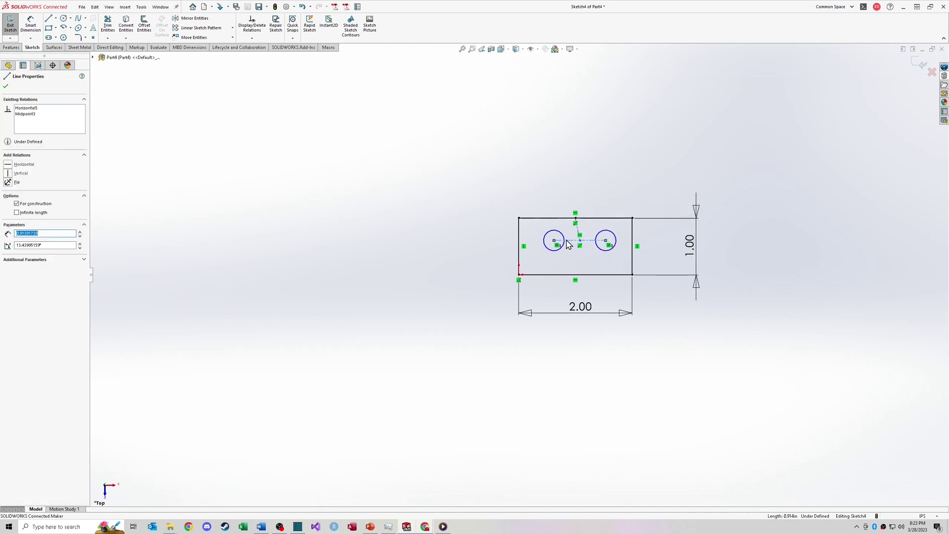
left_click(578, 231)
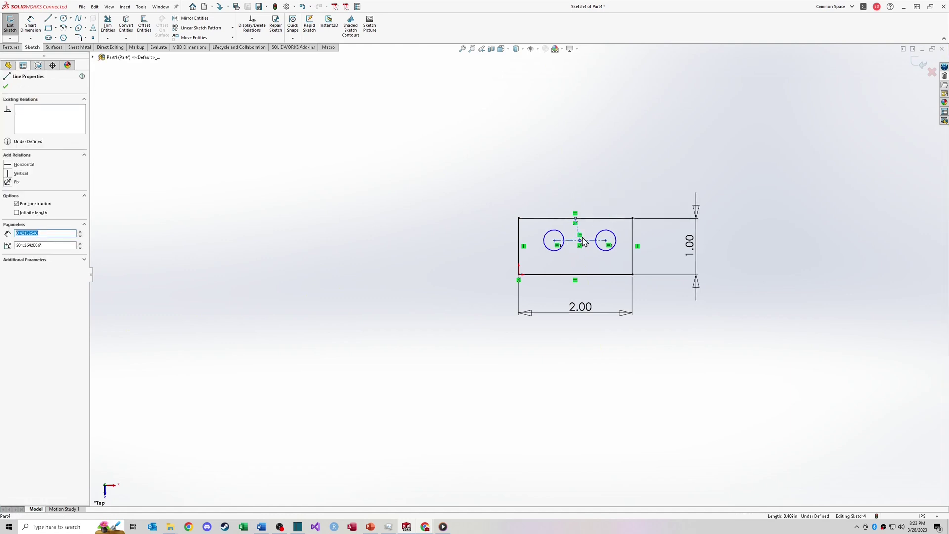
key("v")
key("Escape")
- Draw a centerline from the left edge's midpoint to the left circle's centre
right_click_drag(525, 370, 525, 348)
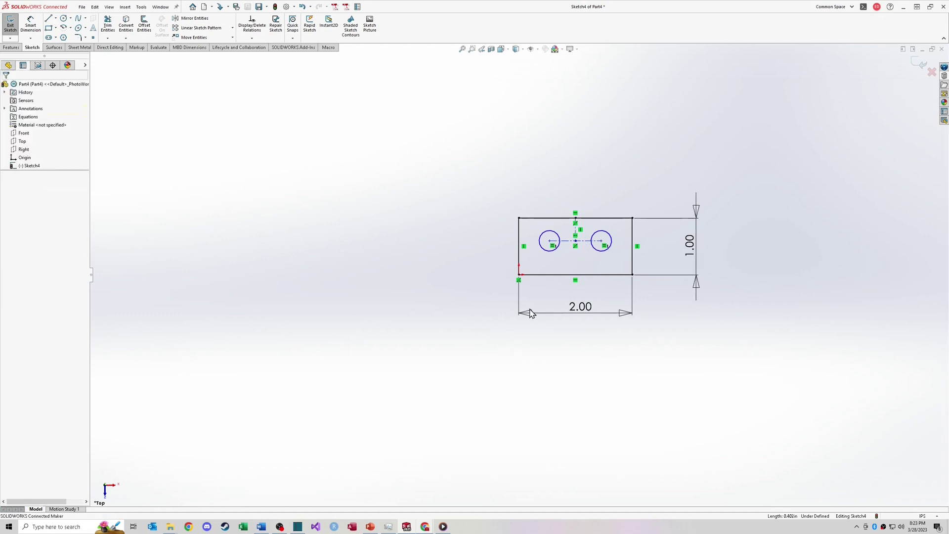
left_click(518, 246)
left_click(550, 241)
key("Escape")
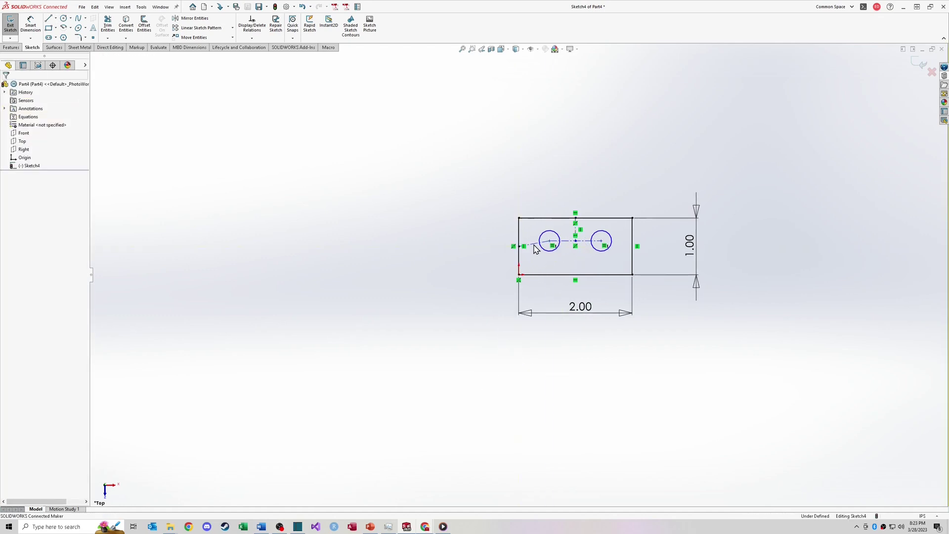
- Make the hole-centre line horizontal and attach its midpoint to the vertical construction line
left_click(536, 244)
left_click(11, 164)
left_click(367, 316)
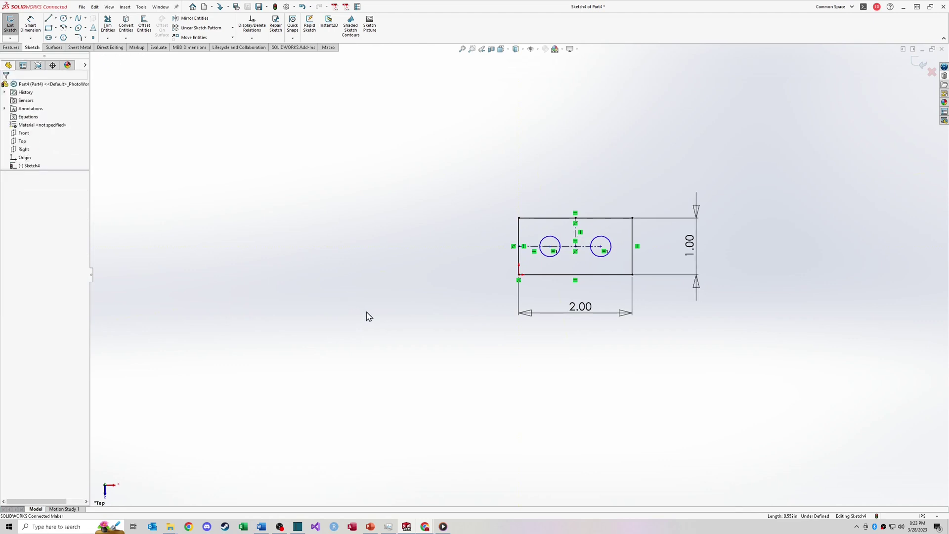
left_click(546, 247)
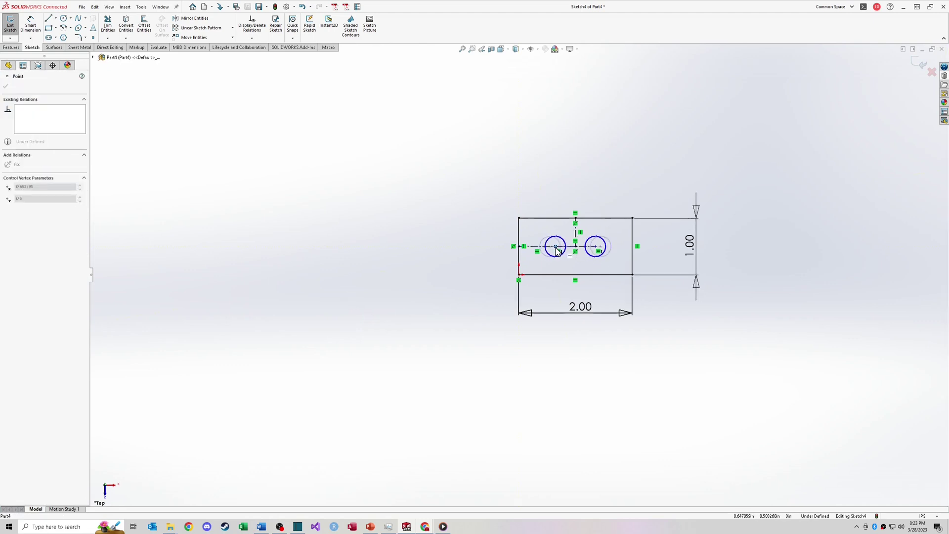
left_click_drag(557, 251, 577, 250)
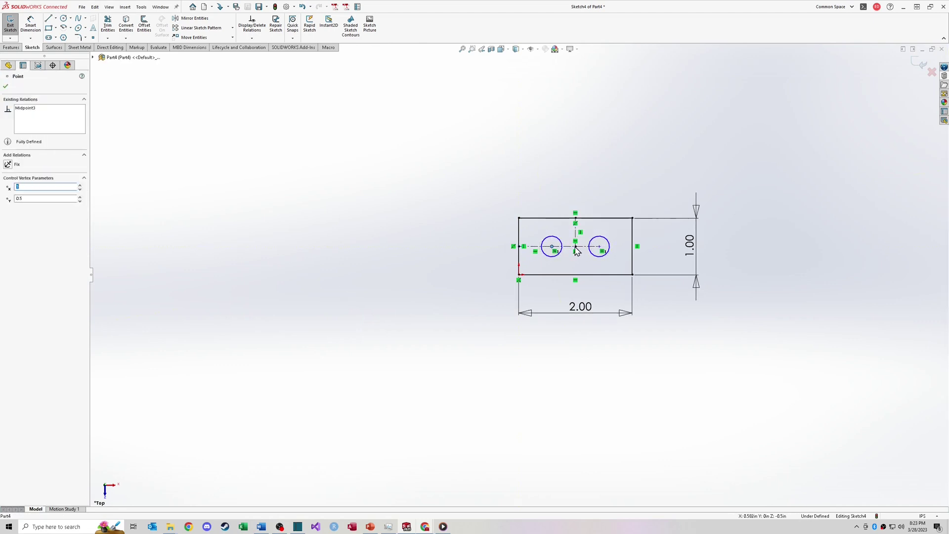
left_click(459, 231)
- Dimension the distance between the two hole centres to 1.00
right_click_drag(477, 297, 509, 277)
left_click(561, 245)
left_click(592, 242)
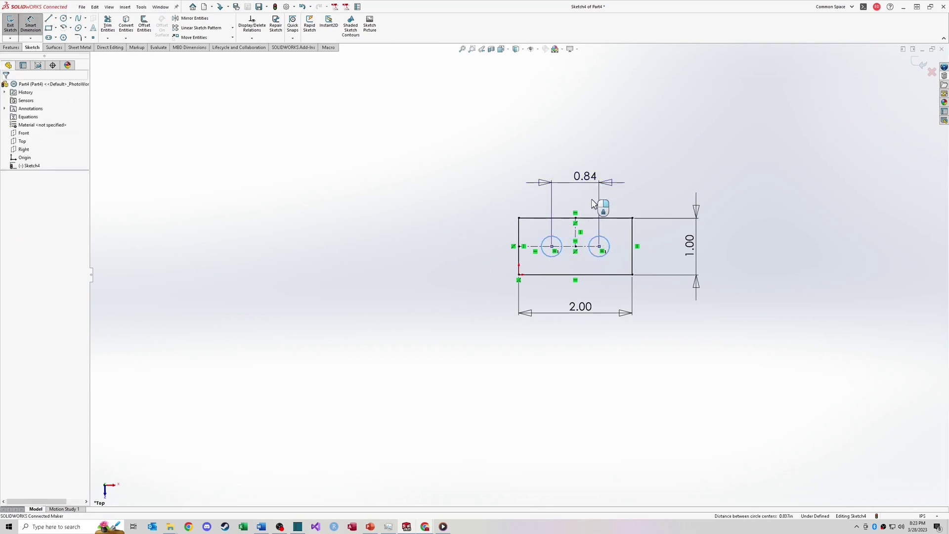
left_click(591, 199)
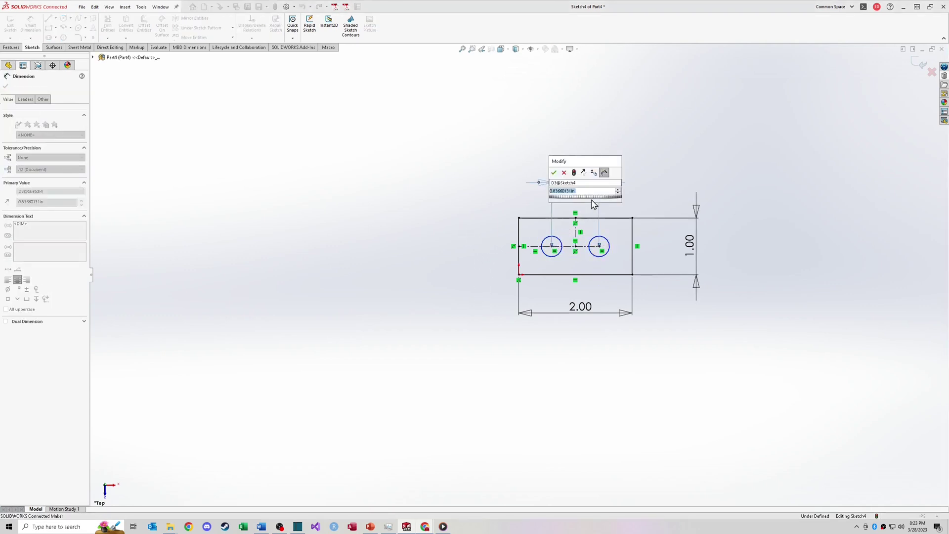
type("1")
key("Return")
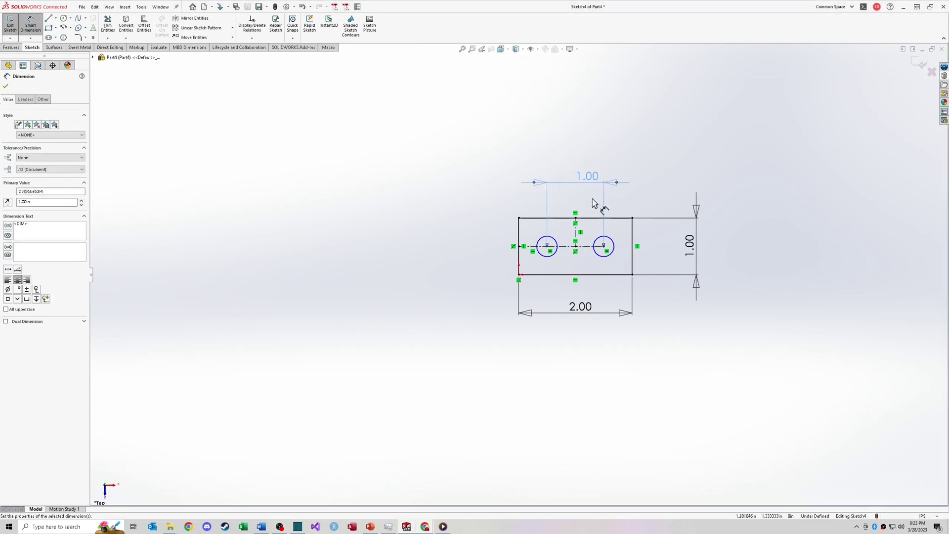
key("Escape")
- Dimension the left hole's diameter to 0.25
key("Return")
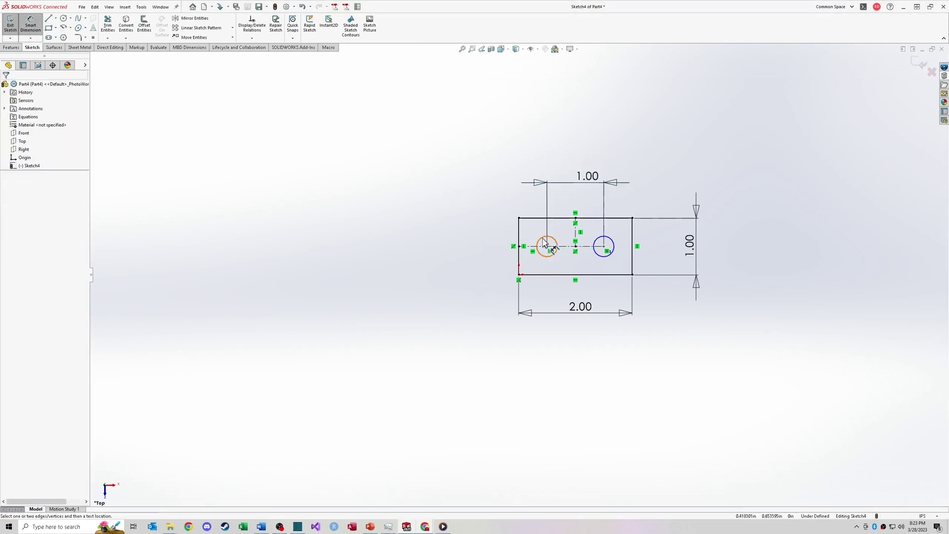
left_click(539, 240)
left_click(461, 212)
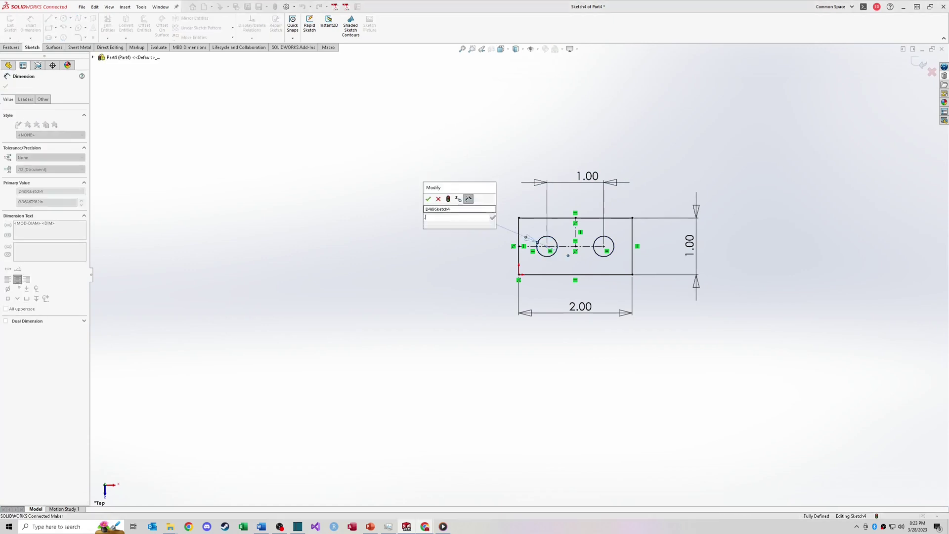
type(".25")
key("Return")
key("Escape")
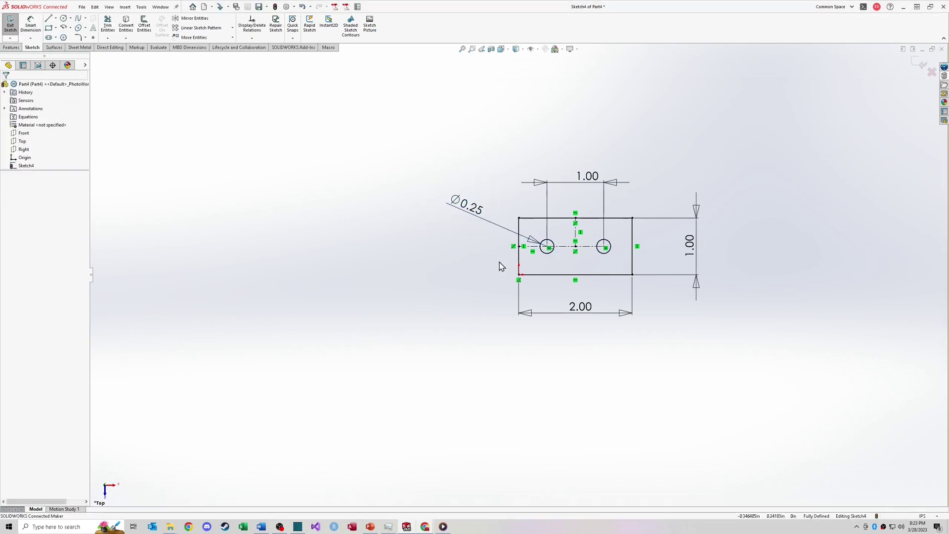
- Change the rectangle's 2.00 width dimension to 3.00
double_click(584, 315)
type("3")
key("Return")
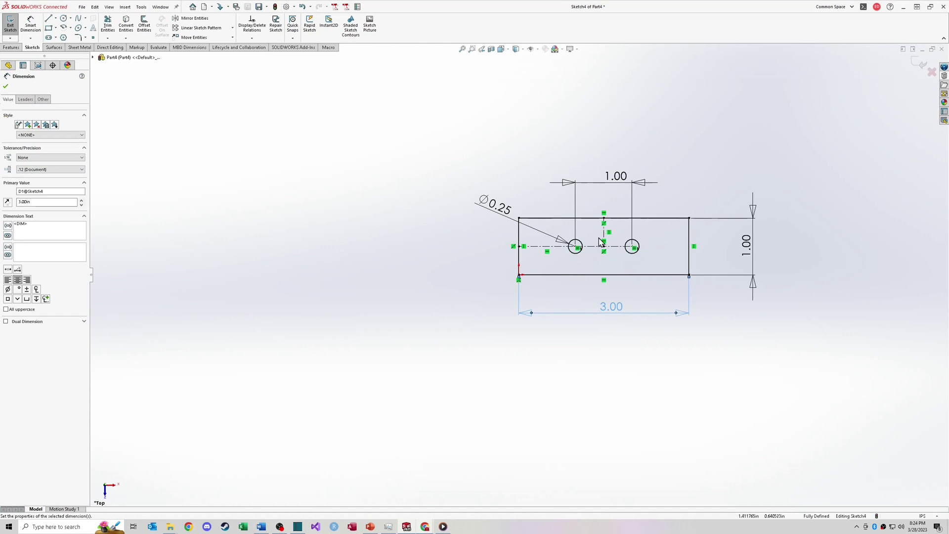
left_click(595, 269)
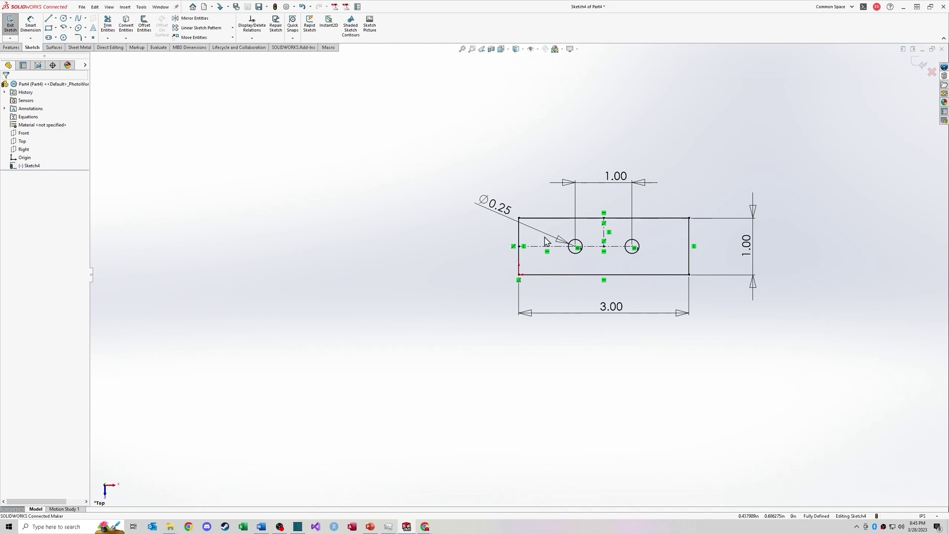
left_click(509, 214)
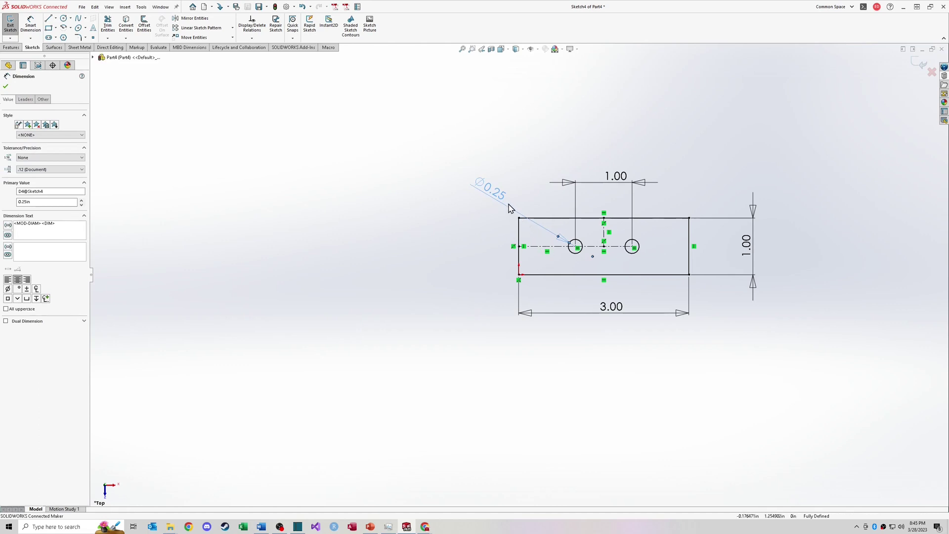
key("Escape")
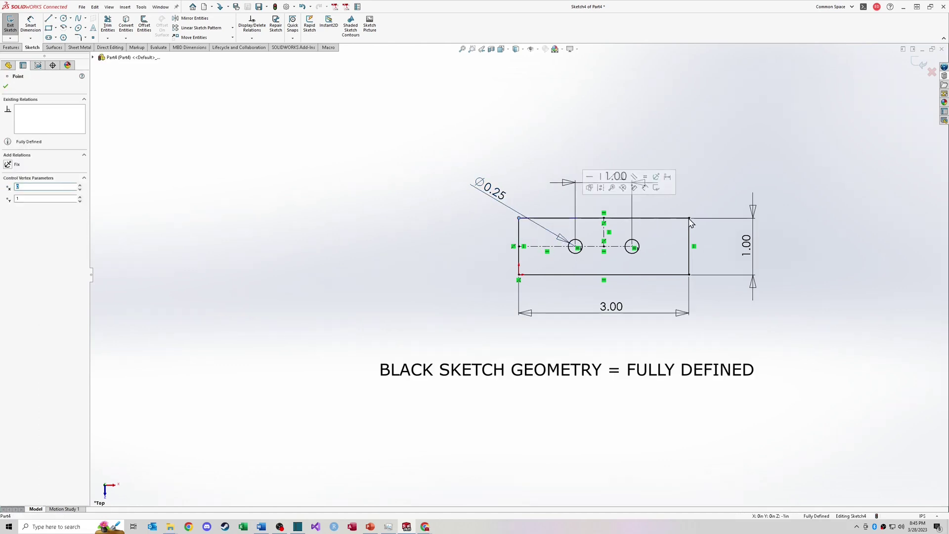
left_click(634, 248)
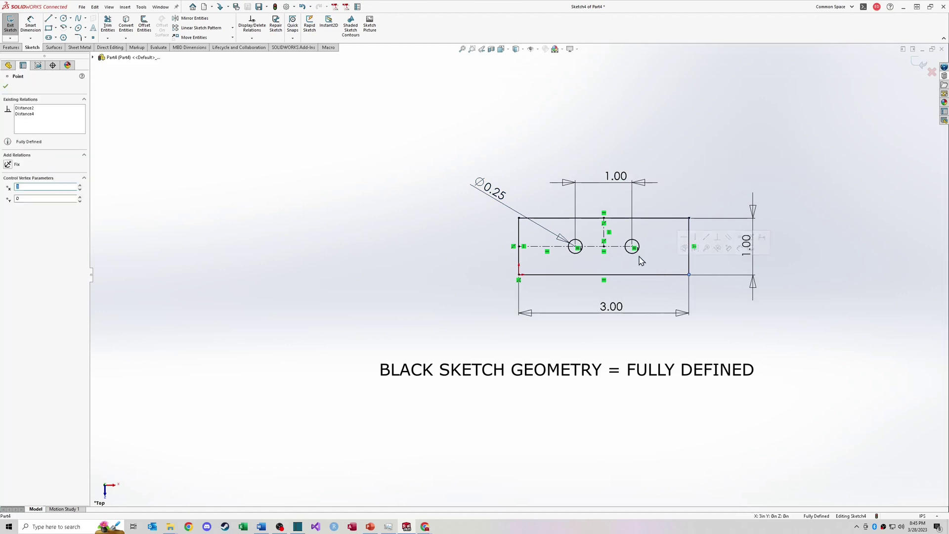
left_click(610, 262)
left_click(621, 257)
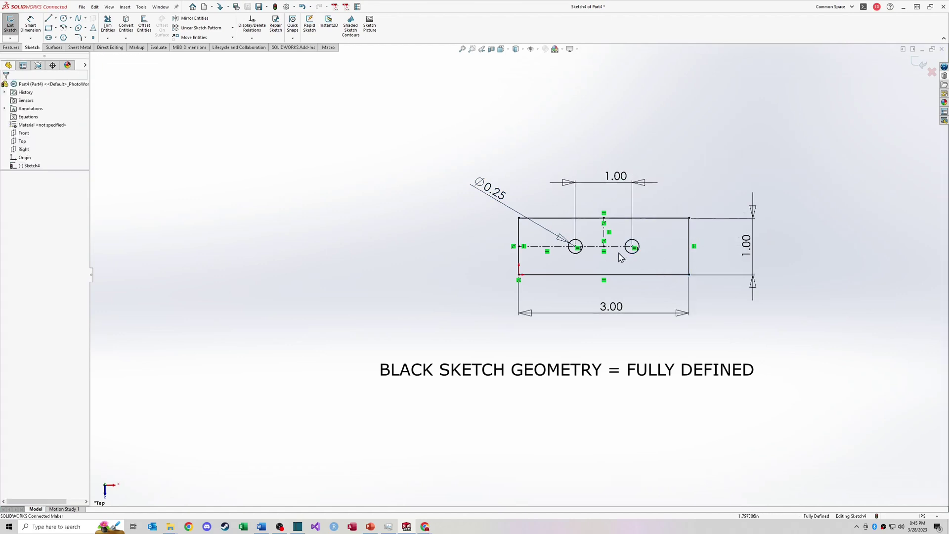
- Delete the Ø0.25 dimension, drag the hole to resize, then re-dimension it to Ø0.25
left_click(493, 190)
key("Delete")
mouse_move(572, 247)
left_mouse_down()
mouse_move(536, 227)
mouse_move(571, 245)
mouse_move(547, 233)
mouse_move(569, 258)
mouse_move(556, 262)
mouse_move(567, 263)
left_mouse_up()
right_click_drag(580, 353, 577, 255)
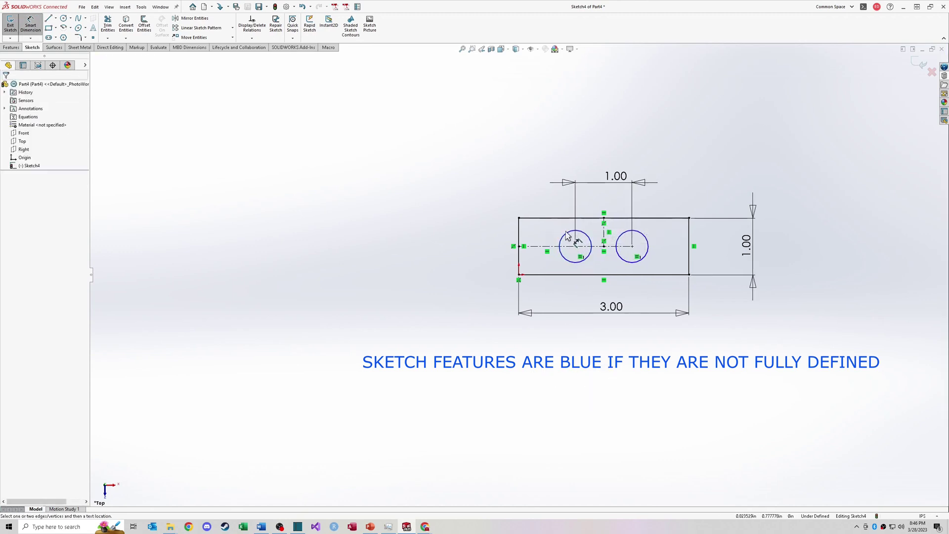
left_click(559, 239)
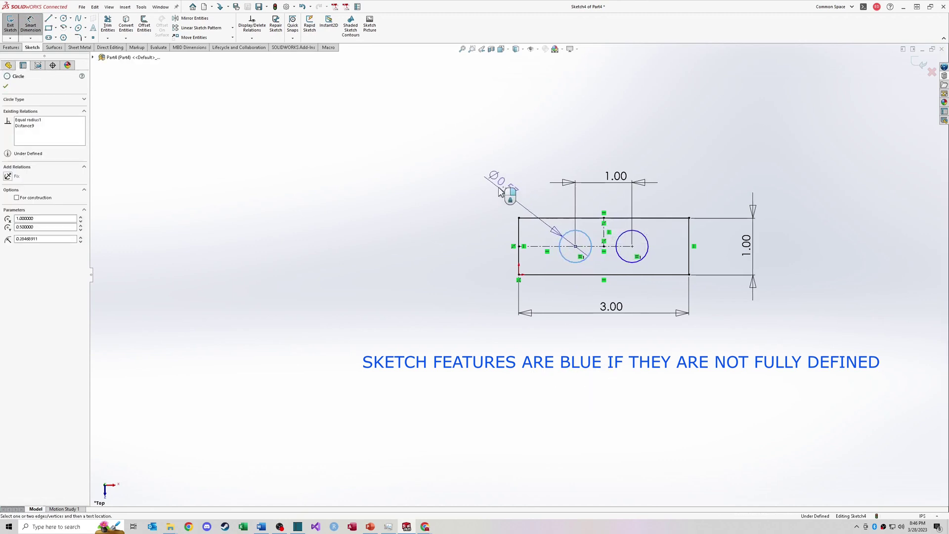
left_click(509, 187)
type(".25+")
key("Return")
key("Escape")
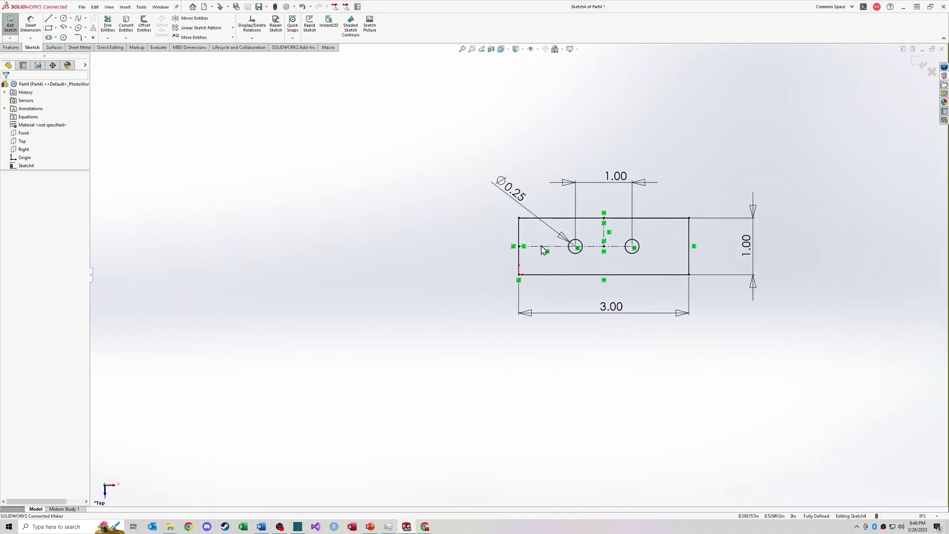
- Delete the centre line's Horizontal relation, test-drag the holes, then undo the deletion
left_click(547, 251)
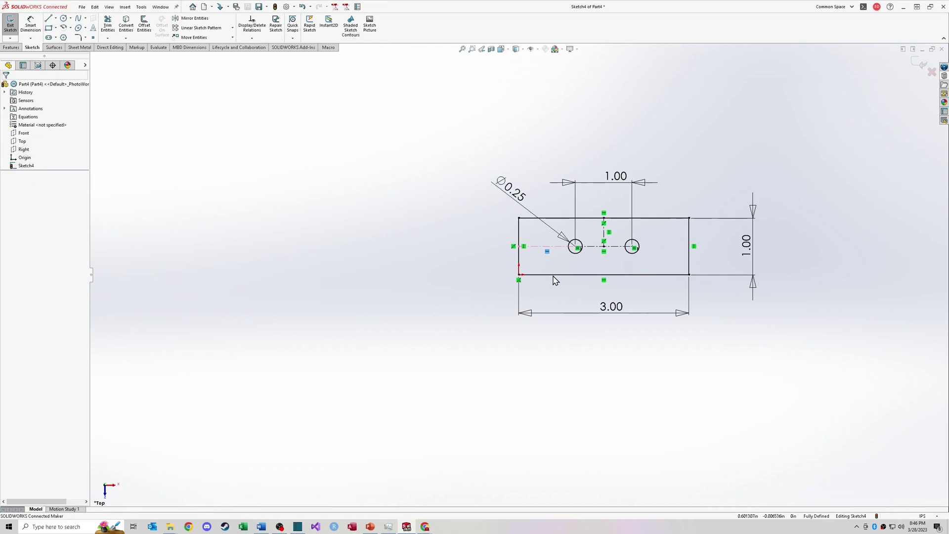
key("Delete")
mouse_move(575, 247)
left_mouse_down()
mouse_move(576, 264)
mouse_move(574, 239)
left_mouse_up()
left_click(566, 254)
key("ctrl+z")
key("ctrl+z")
key("ctrl+z")
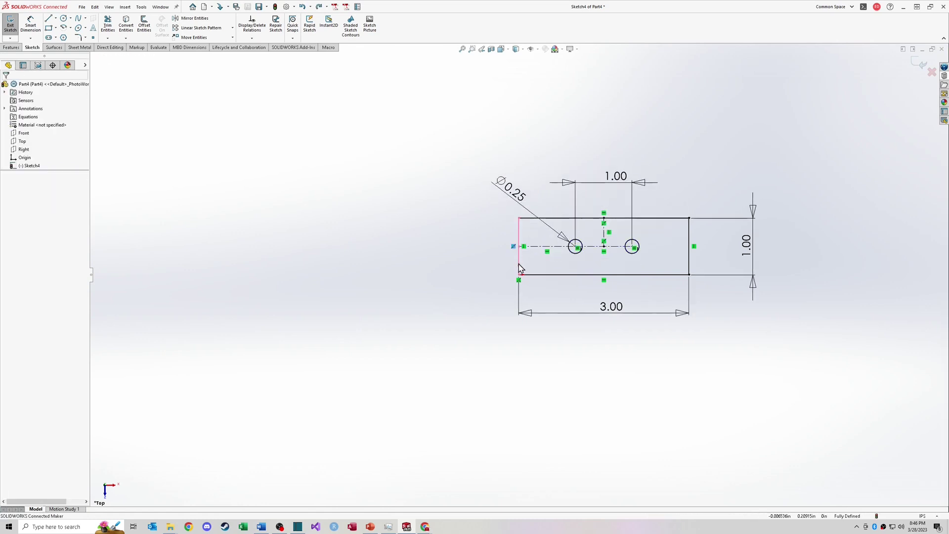
- Detach the centerline end from the left edge and pull the top-left corner left
mouse_move(514, 246)
left_mouse_down()
mouse_move(545, 251)
mouse_move(498, 238)
mouse_move(520, 249)
left_mouse_up()
left_click(519, 233)
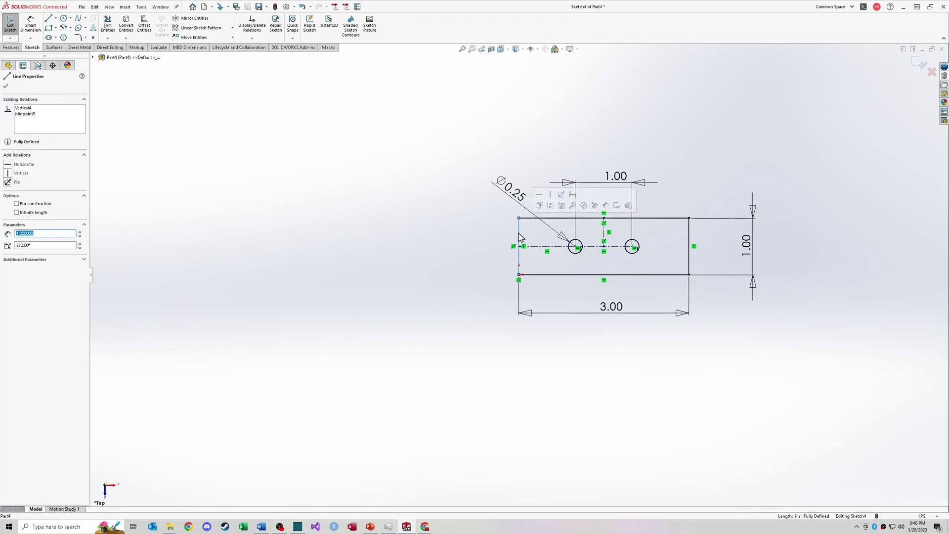
left_click(537, 263)
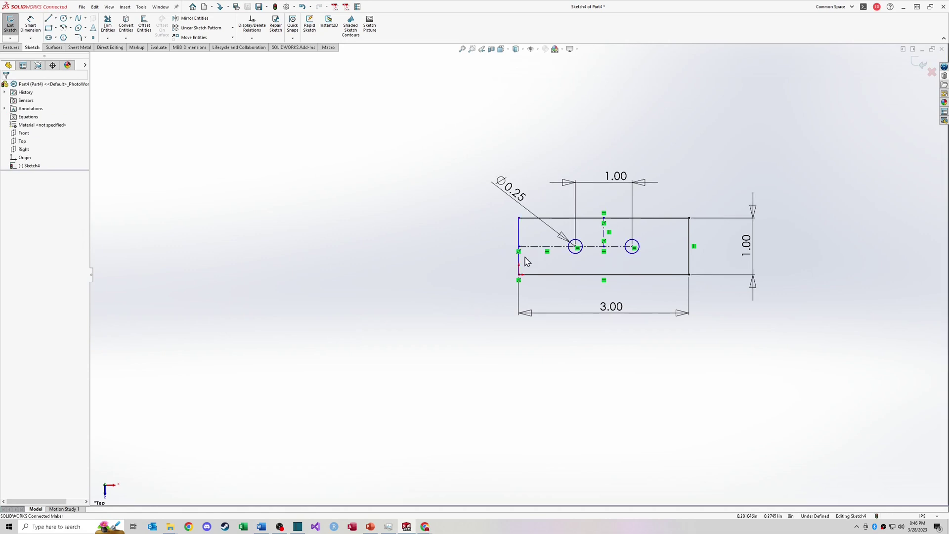
mouse_move(519, 219)
left_mouse_down()
mouse_move(421, 223)
mouse_move(519, 225)
mouse_move(481, 242)
mouse_move(495, 245)
left_mouse_up()
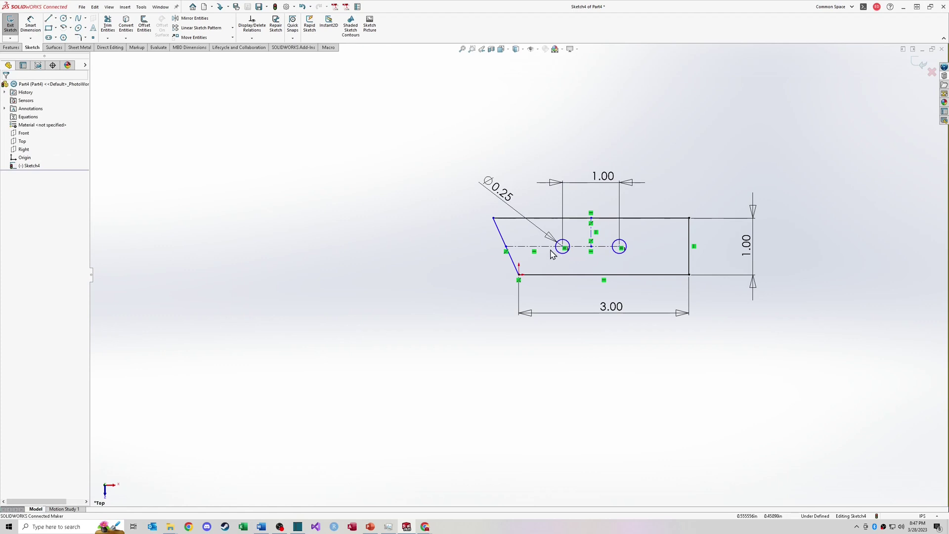
left_click(504, 242)
left_click(520, 243)
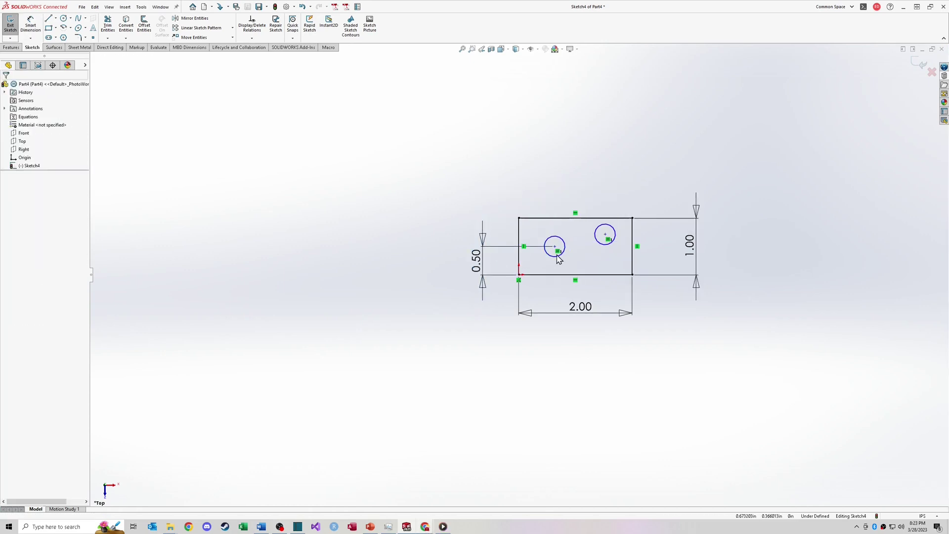
- Delete the 0.50 height dimension
left_click(476, 260)
key("Delete")
right_click_drag(699, 318, 700, 318)
- Make the centerline between the hole centres horizontal, then select its midpoint
left_click(576, 241)
left_click(593, 209)
key("Escape")
left_click(576, 247)
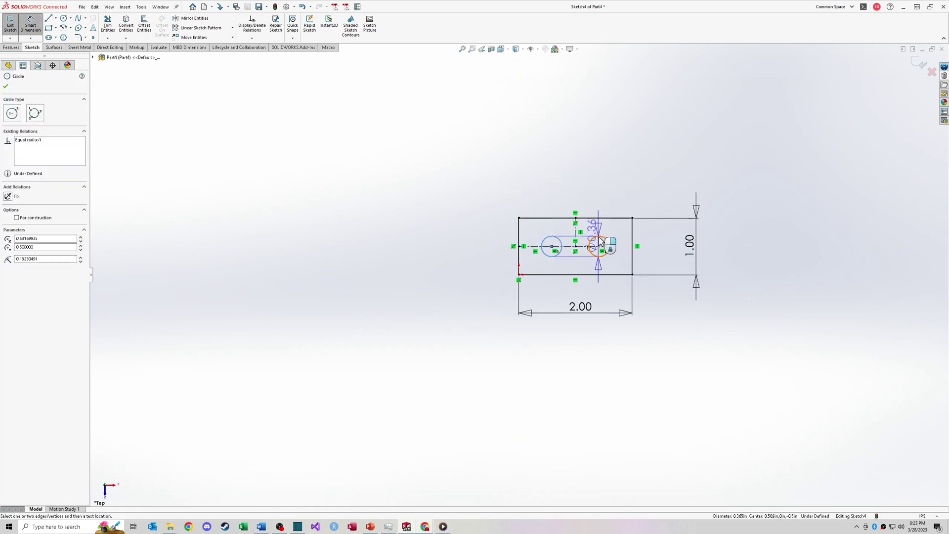